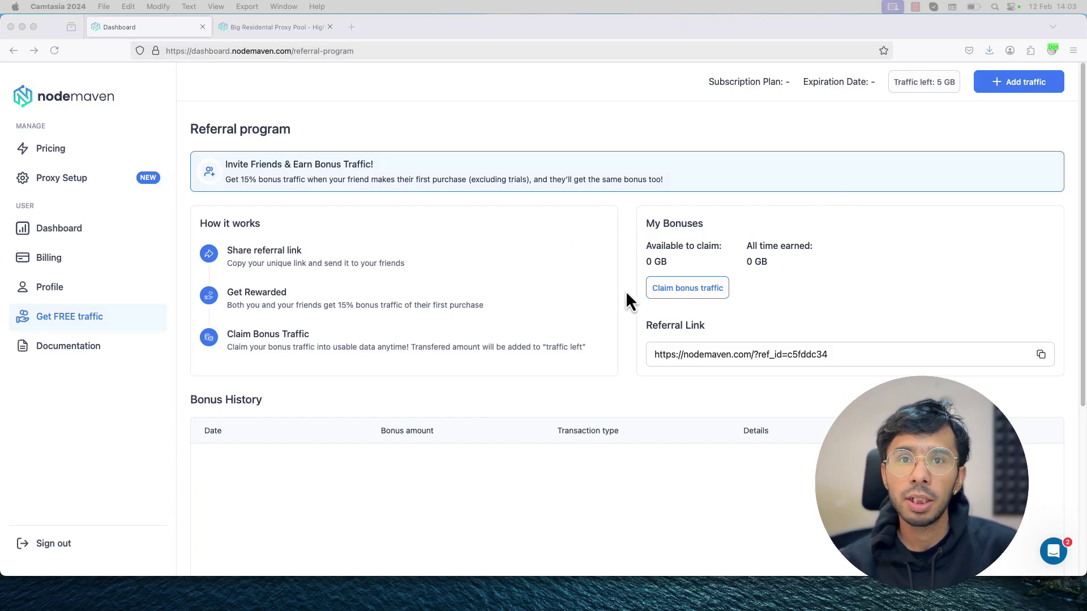
- Open NodeMaven's public pricing page and show pay-as-you-go rates: 5 GB for €35 at €7/GB
left_click(274, 23)
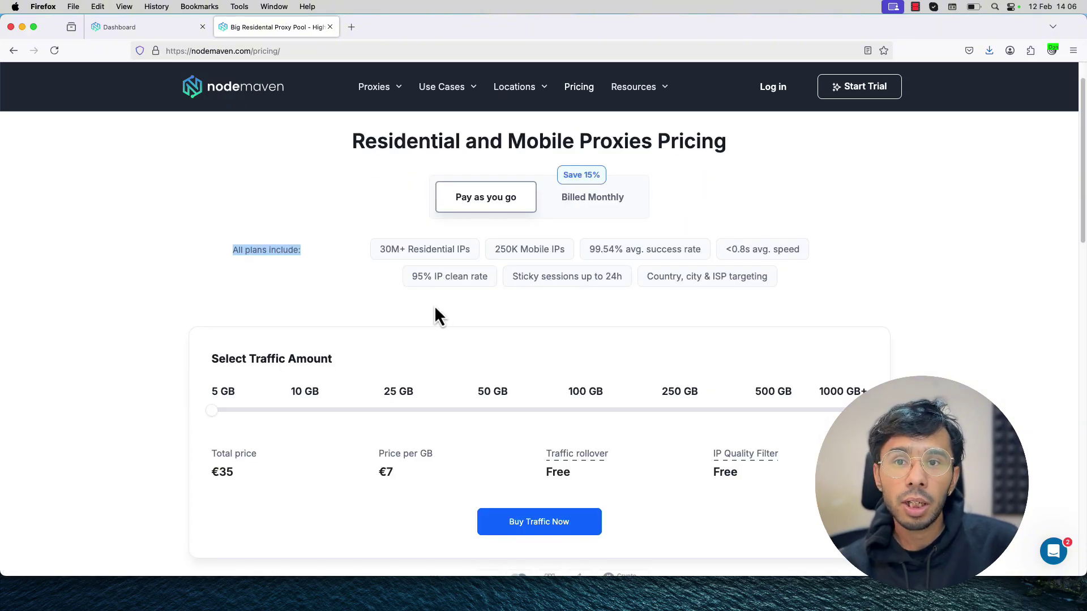
left_click(435, 309)
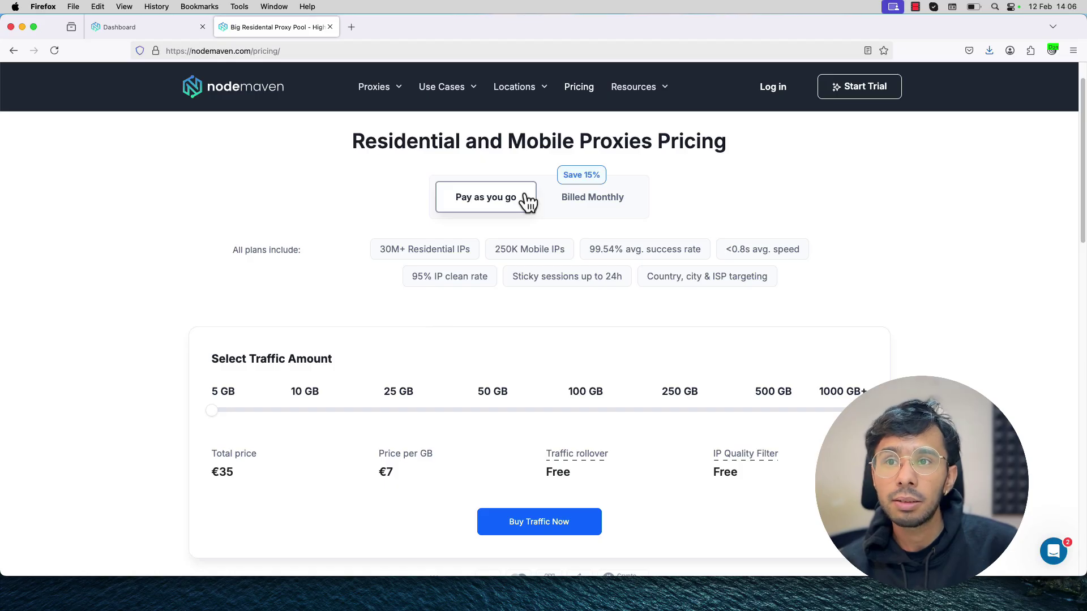
- Compare monthly and pay-as-you-go prices, highlight €35 and €7/GB, then return to the €30/mo 5 GB plan
left_click(589, 213)
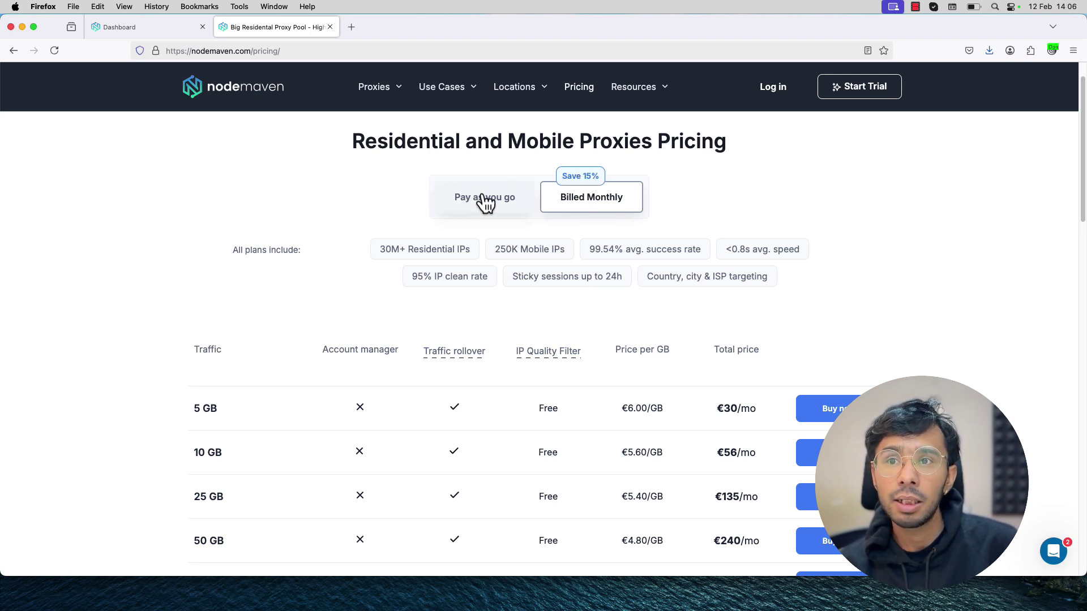
left_click(504, 205)
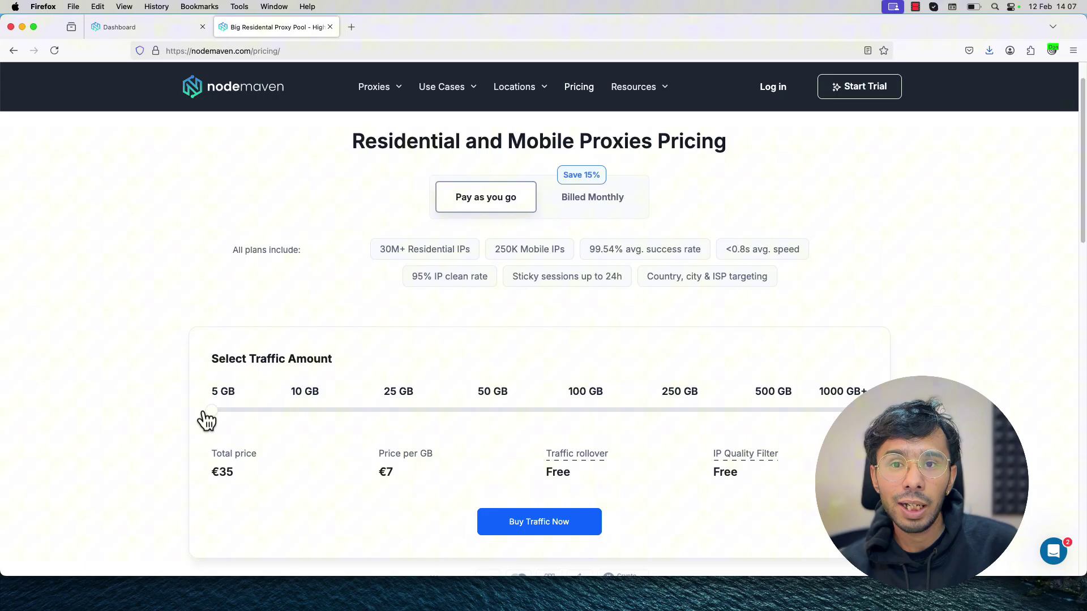
triple_click(226, 472)
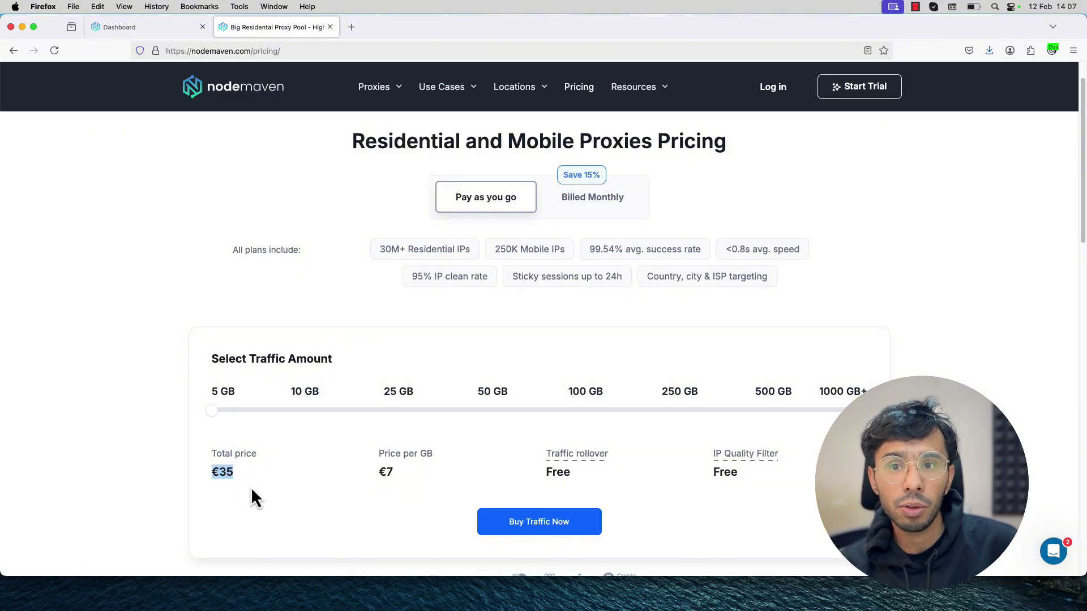
triple_click(386, 472)
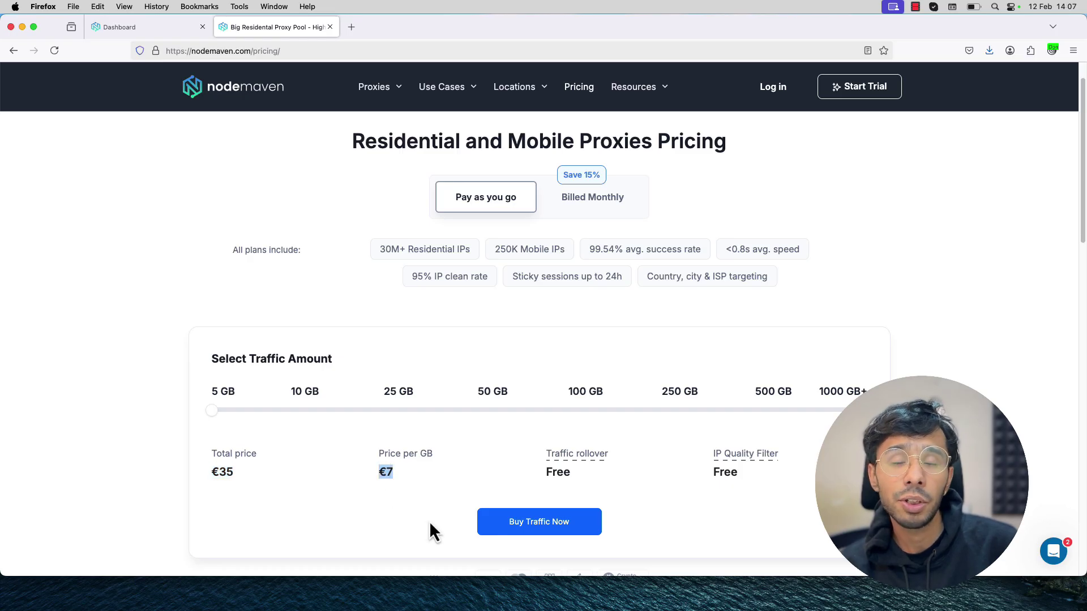
left_click(579, 207)
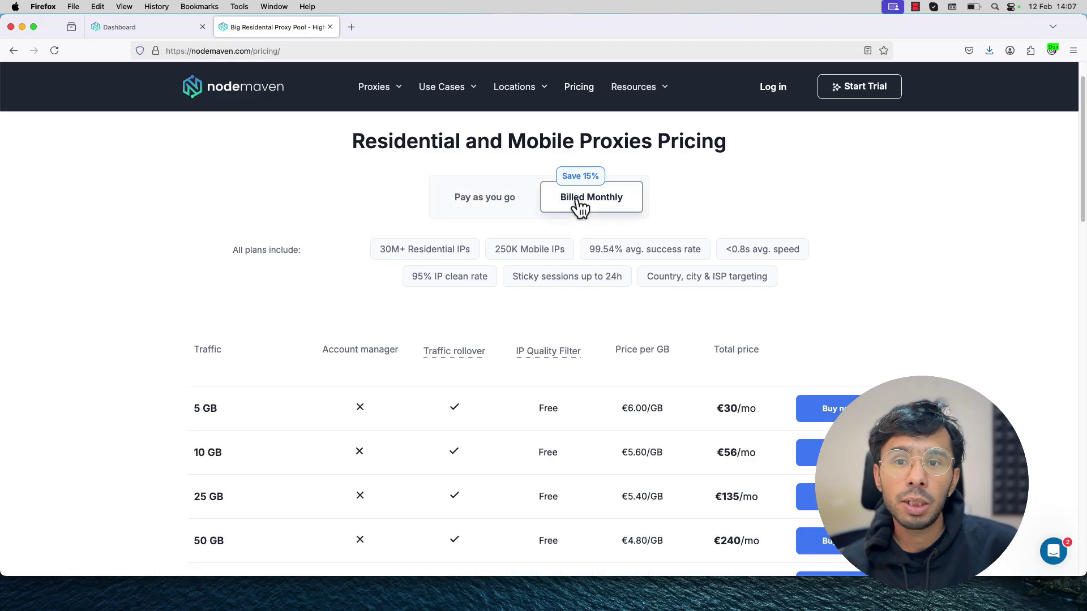
double_click(201, 410)
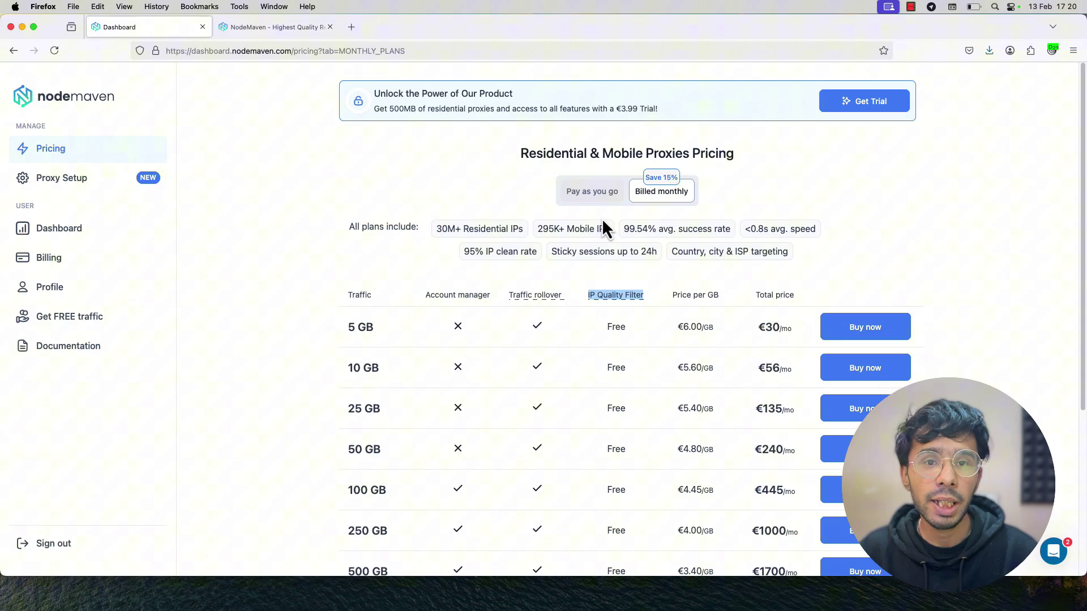
- Go to the Proxy Setup page from the NodeMaven dashboard sidebar
left_click(74, 194)
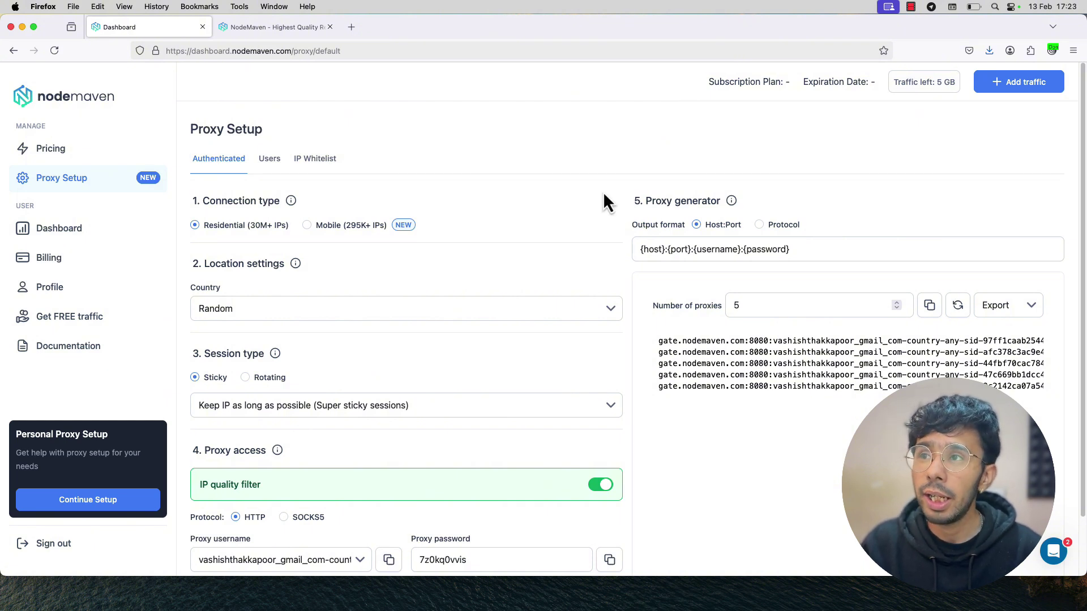
left_click(1031, 56)
left_click(1052, 51)
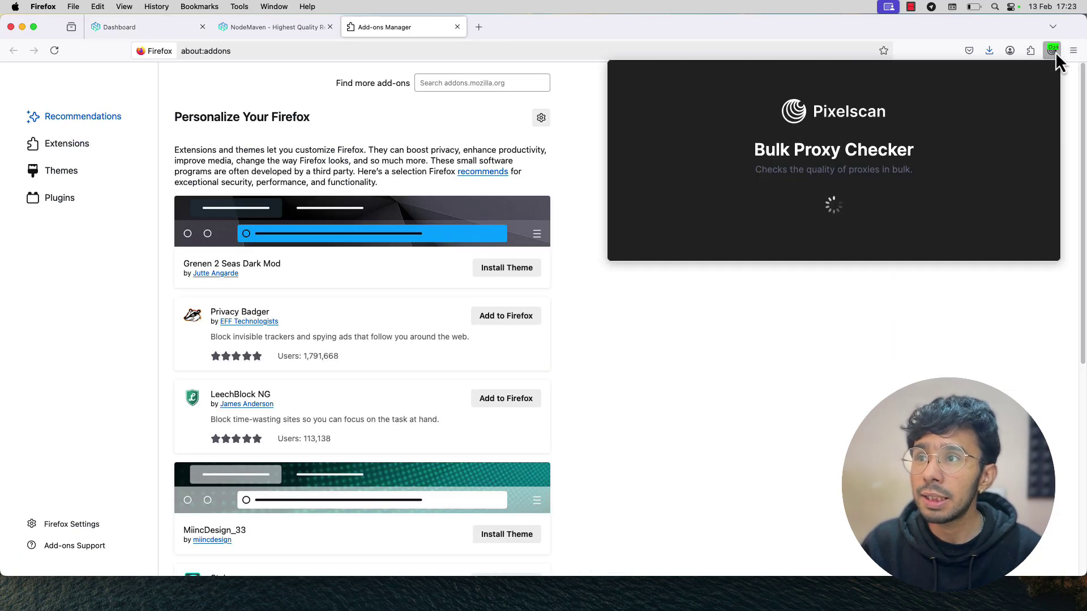
left_click(466, 28)
left_click(460, 27)
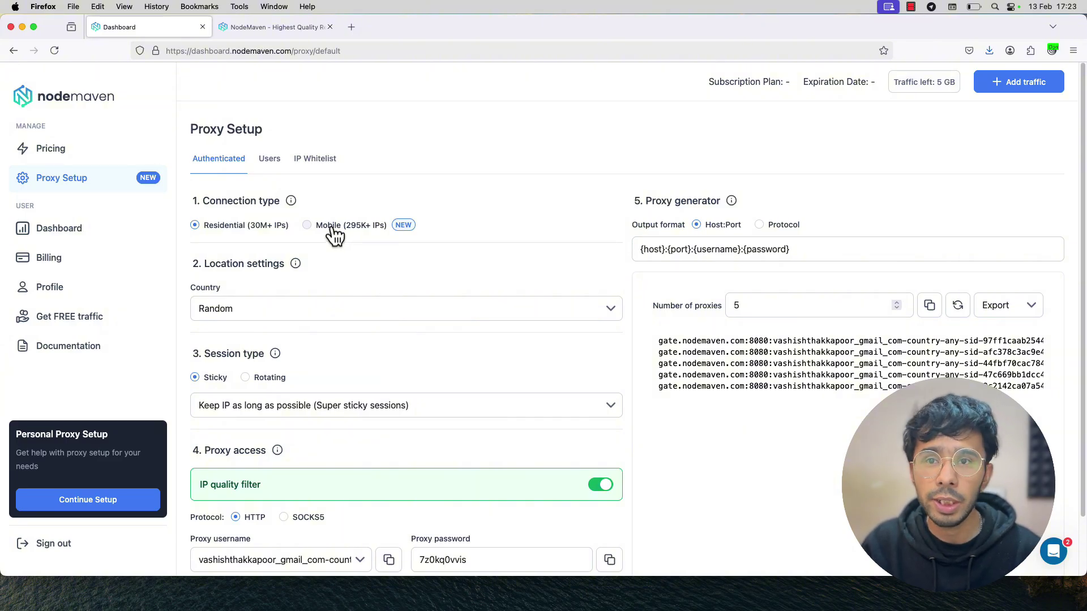
- Keep the residential connection and set the proxy country to United States, searching 'uni'
left_click(240, 229)
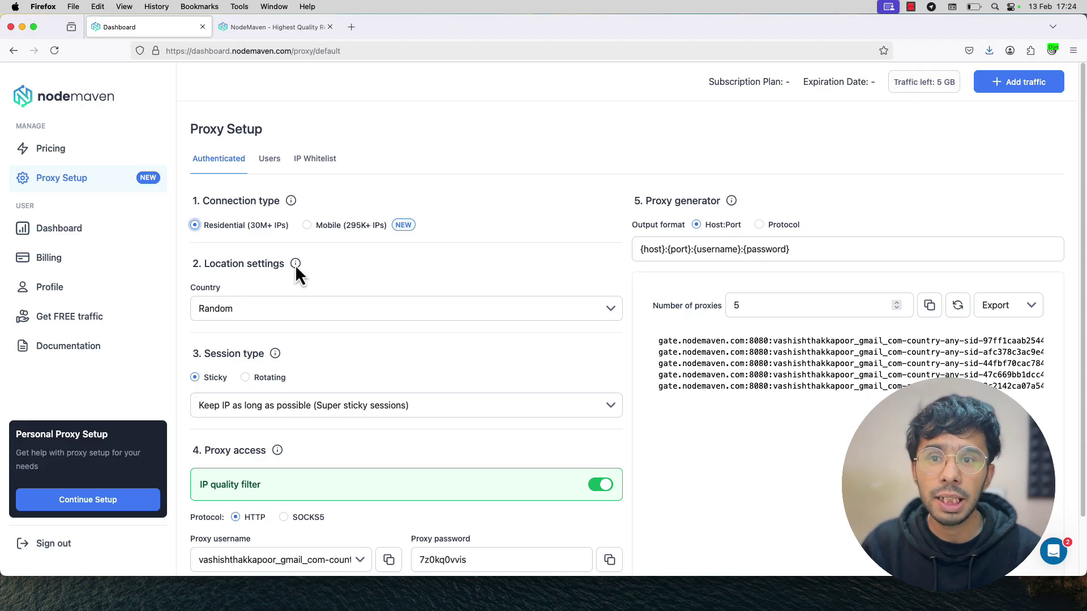
scroll(410, 305, "down", 2)
left_click(256, 249)
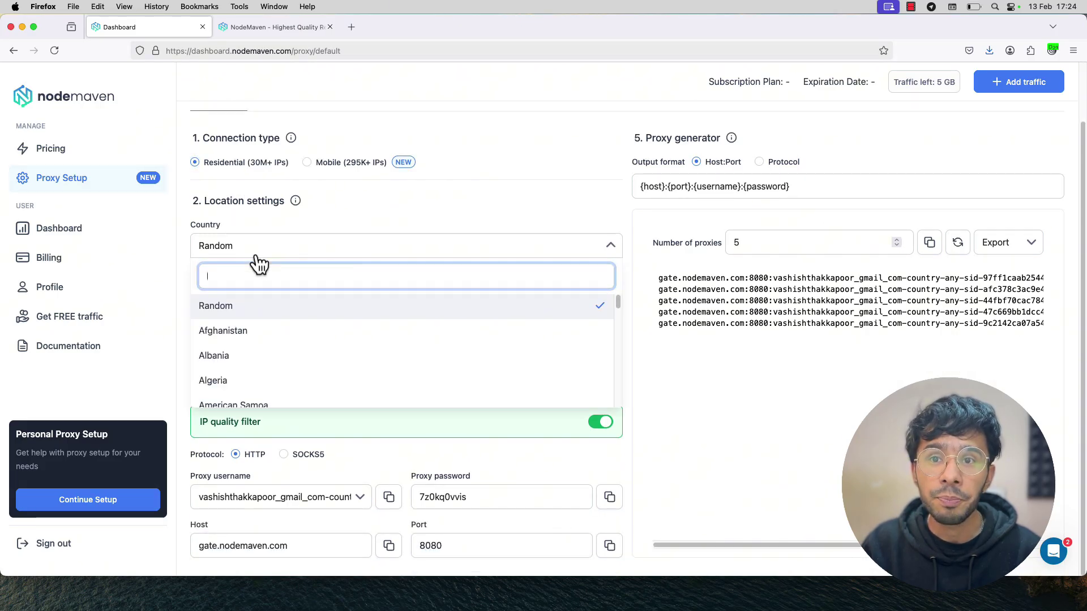
type("uni")
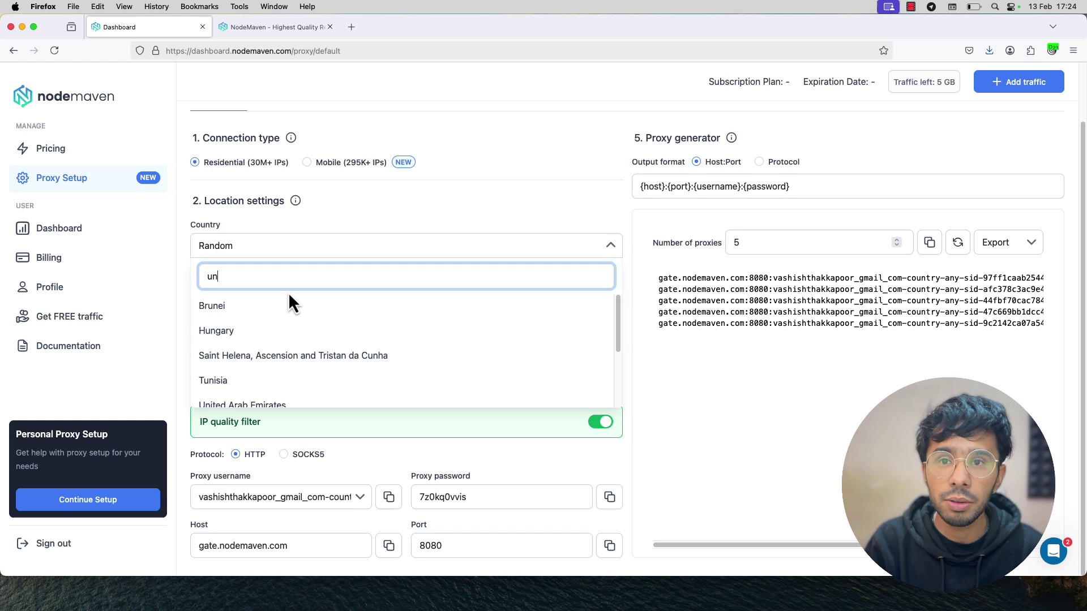
left_click(267, 380)
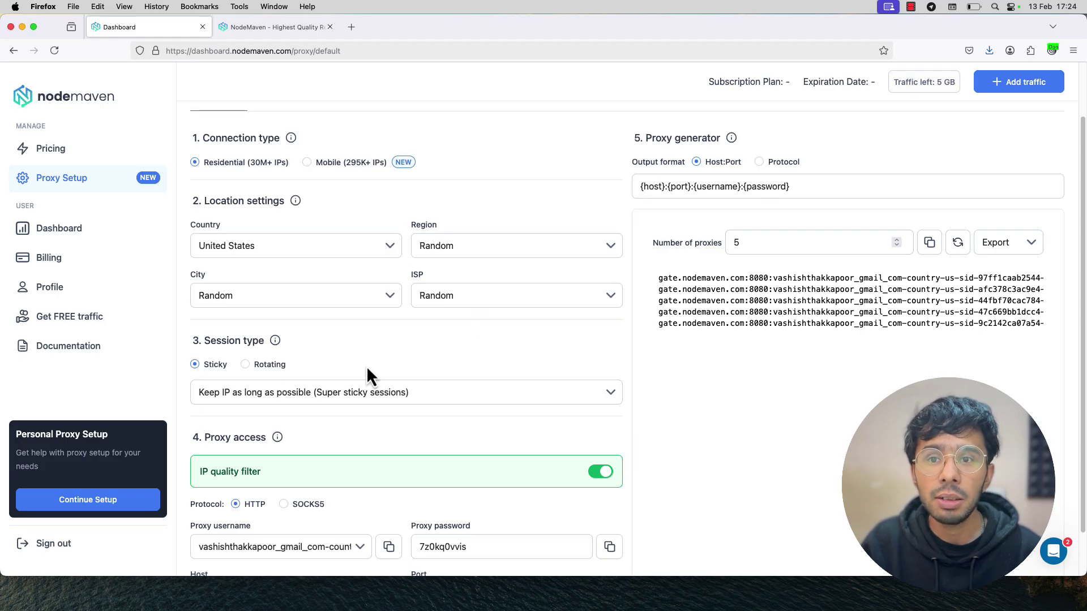
- Review the session type options, including Rotating, and confirm the IP quality filter stays on
left_click(237, 396)
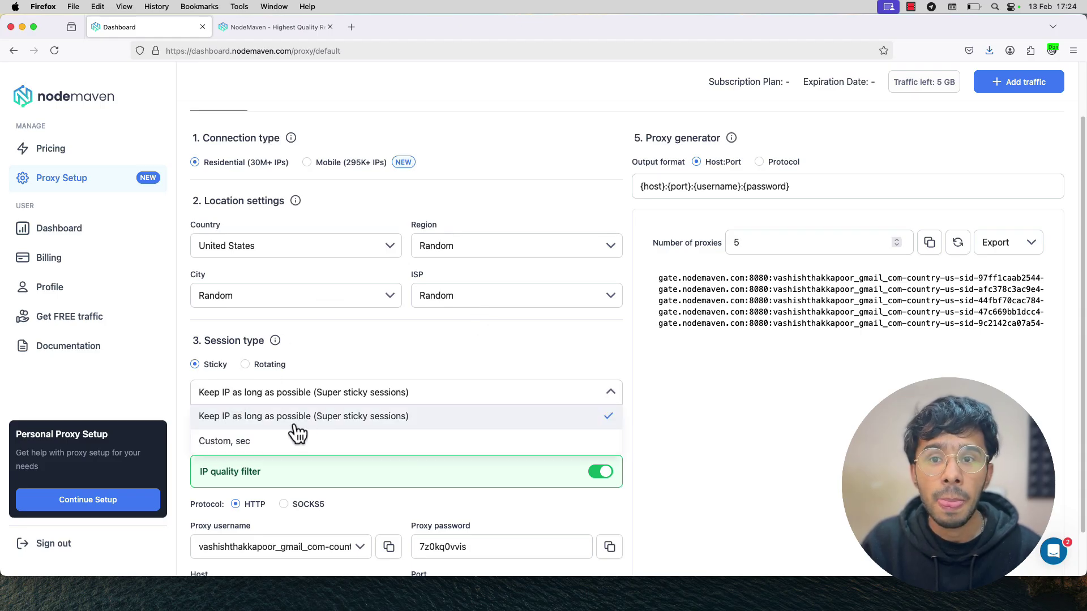
double_click(275, 368)
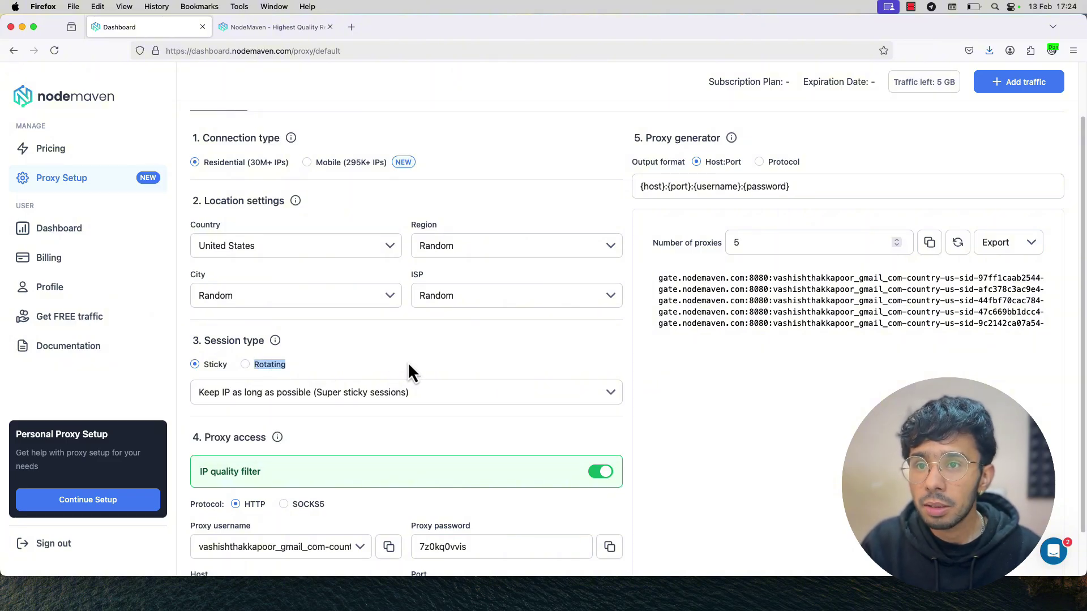
scroll(388, 375, "down", 2)
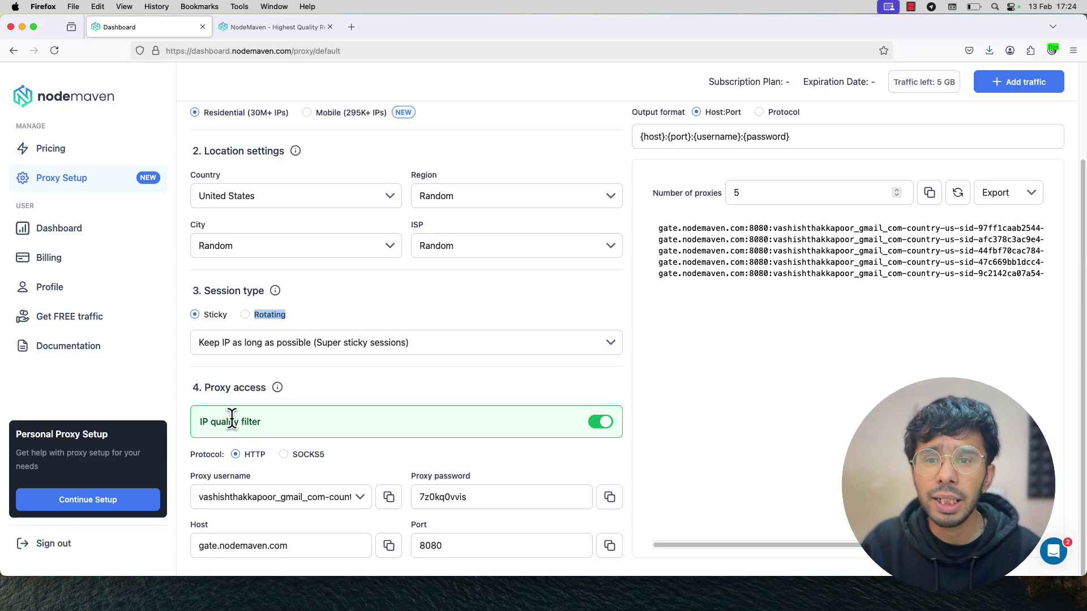
left_click(601, 423)
left_click(600, 423)
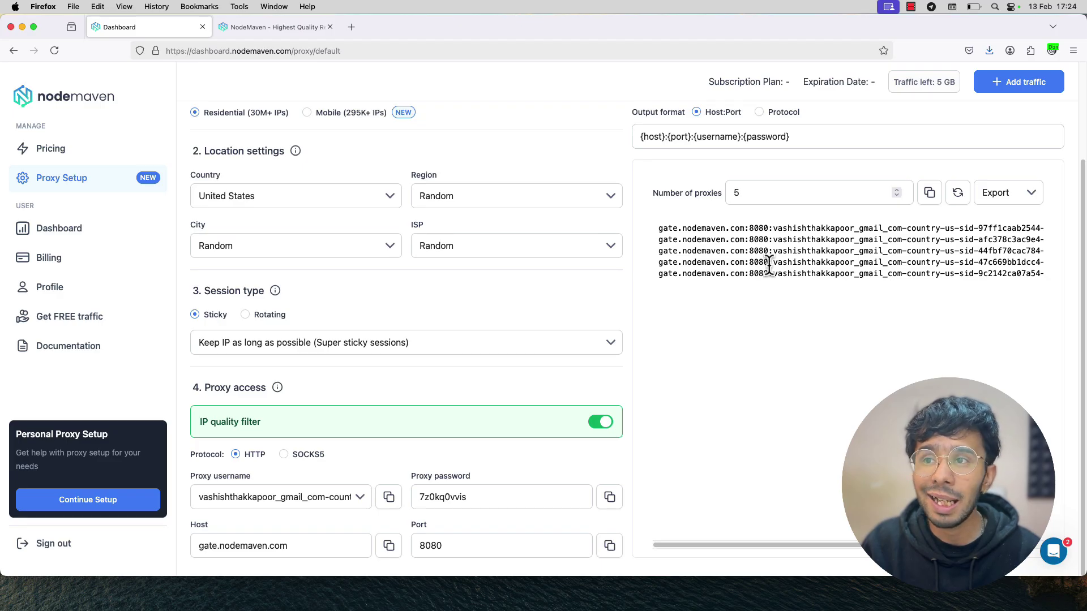
- Highlight the filter-medium tag in the first generated proxy lines
left_click_drag(793, 228, 1071, 241)
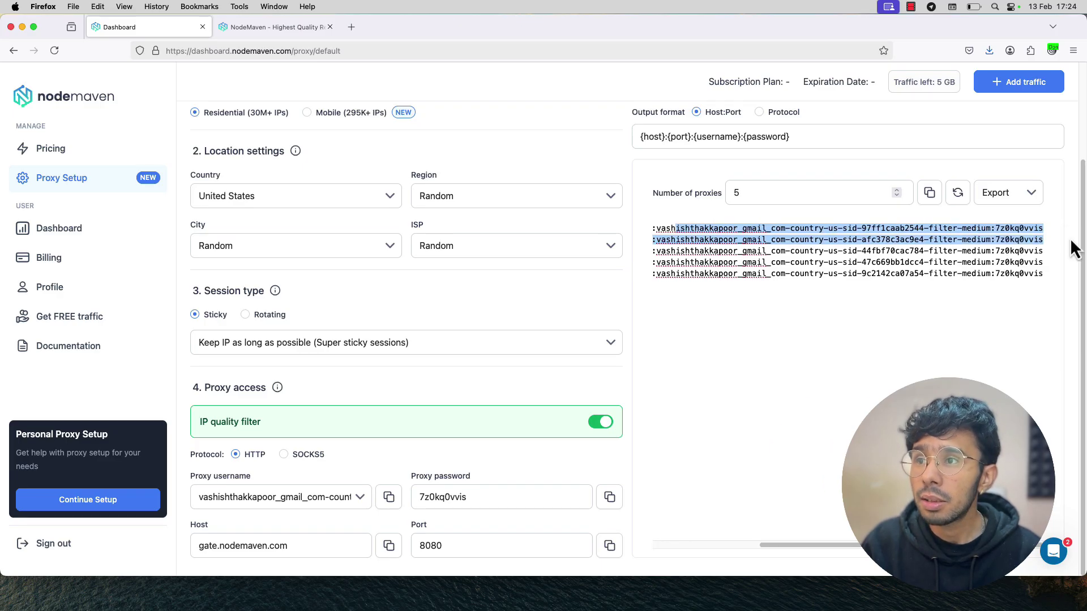
left_click(919, 239)
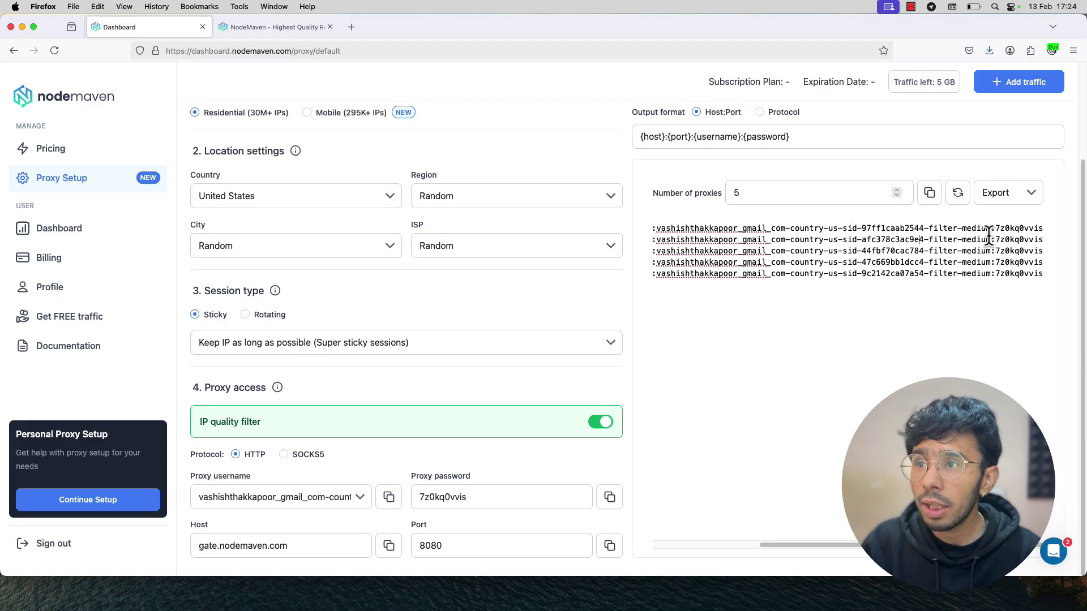
left_click_drag(929, 229, 987, 228)
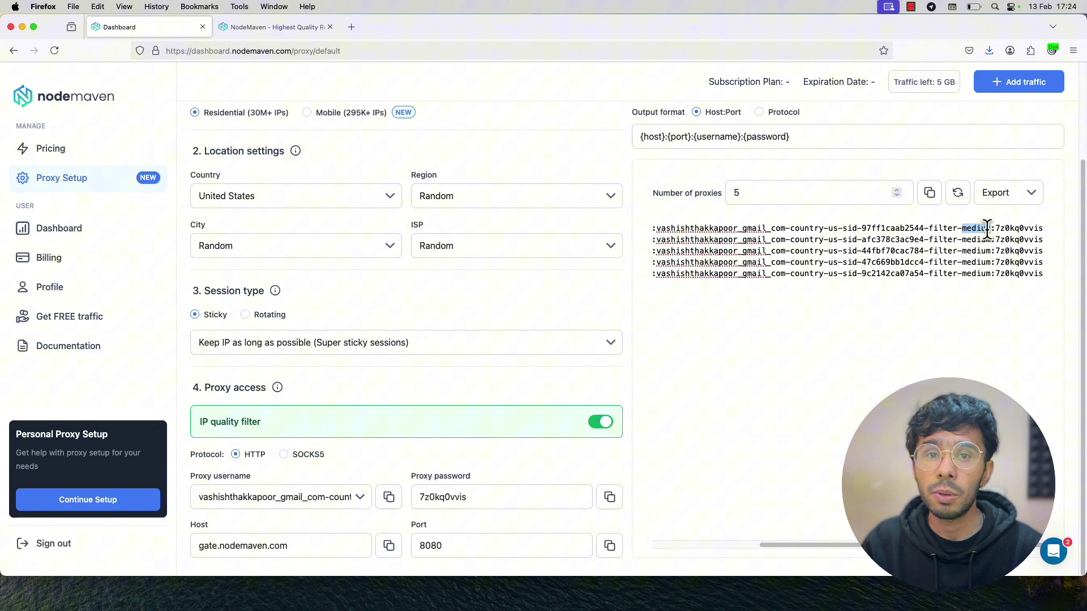
double_click(987, 228)
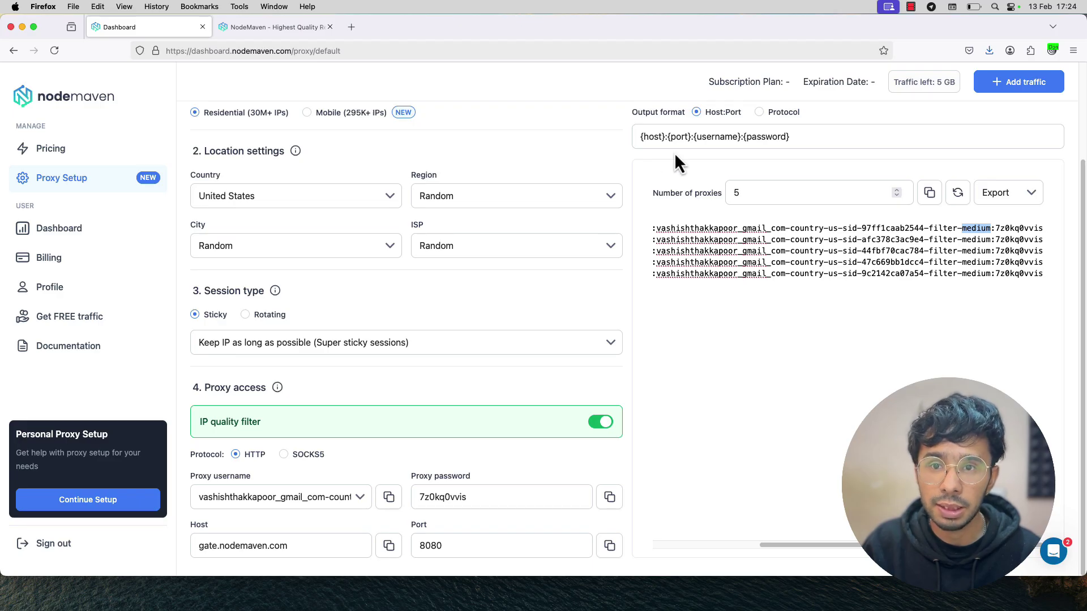
- Raise the number of generated proxies from 5 to 20
left_click(237, 507)
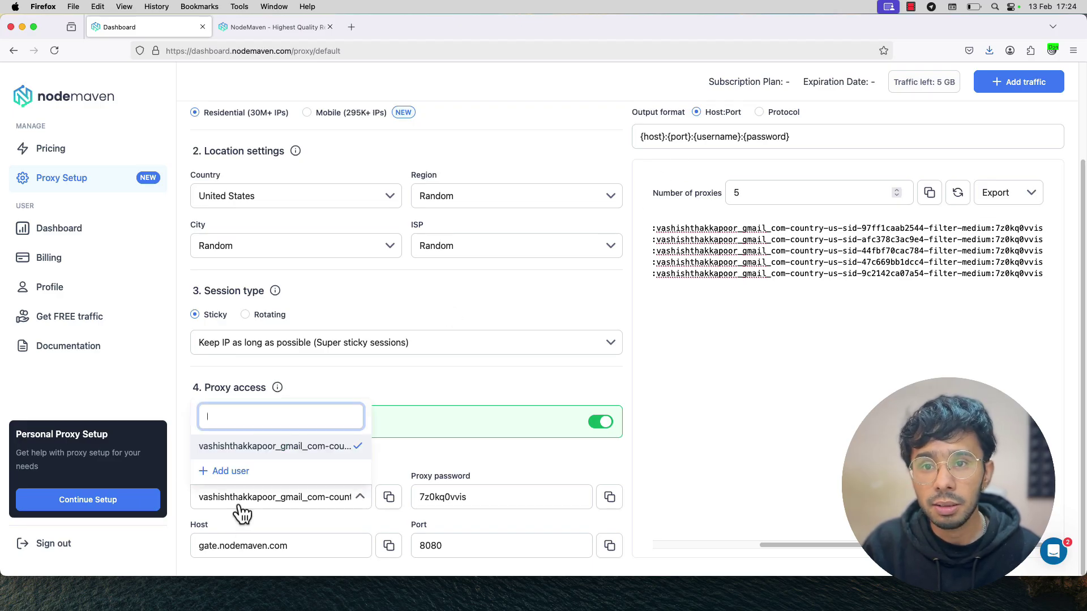
left_click(238, 509)
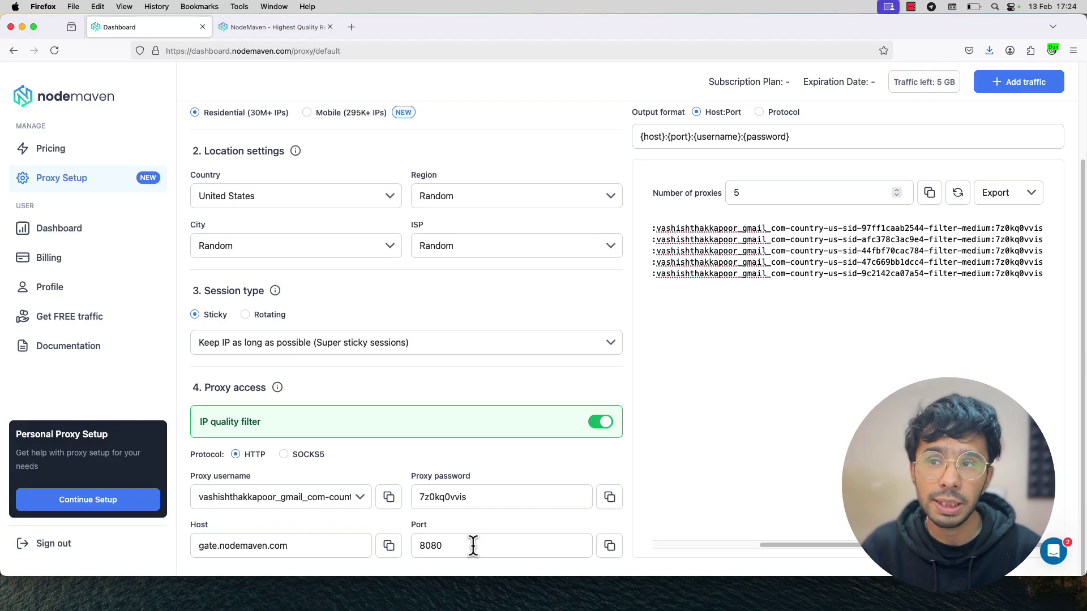
double_click(736, 193)
type("20")
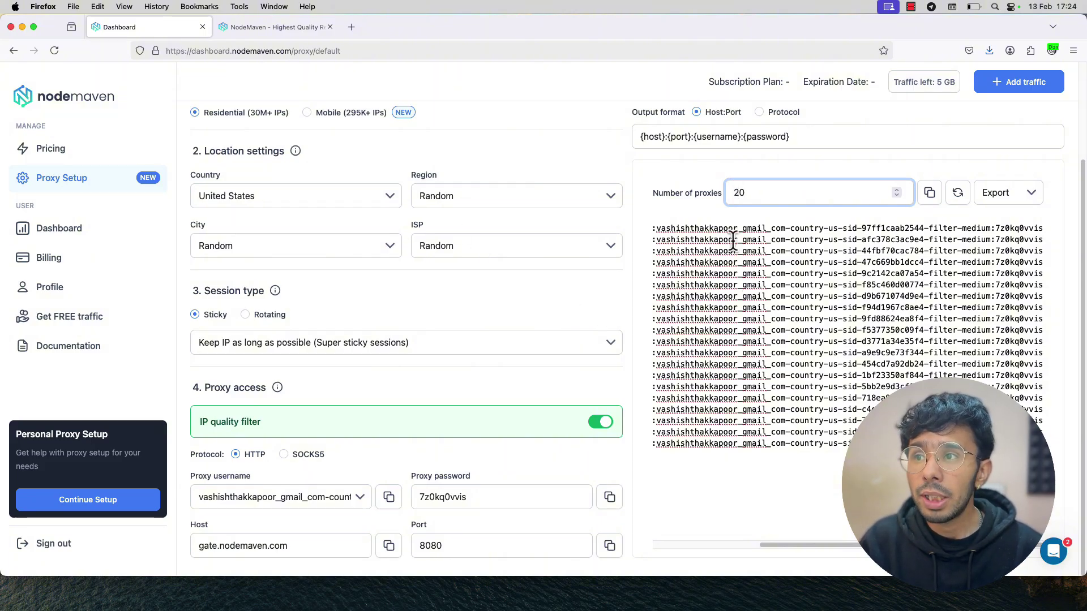
- Replace 'medium' with 'high' on all 20 proxy lines, then copy the whole list
left_click_drag(856, 262, 1063, 256)
double_click(992, 228)
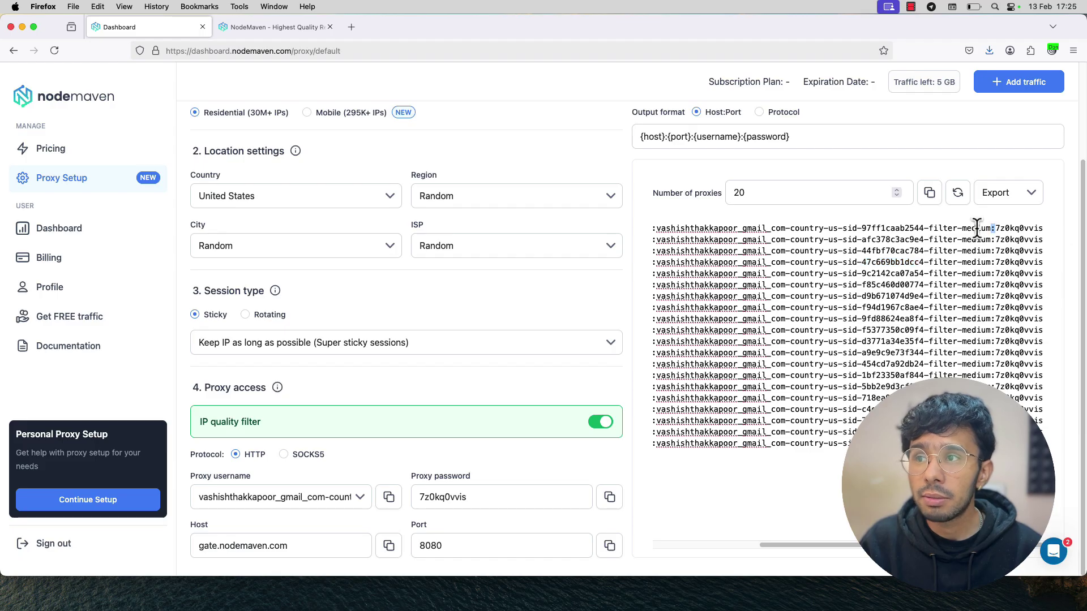
double_click(977, 228)
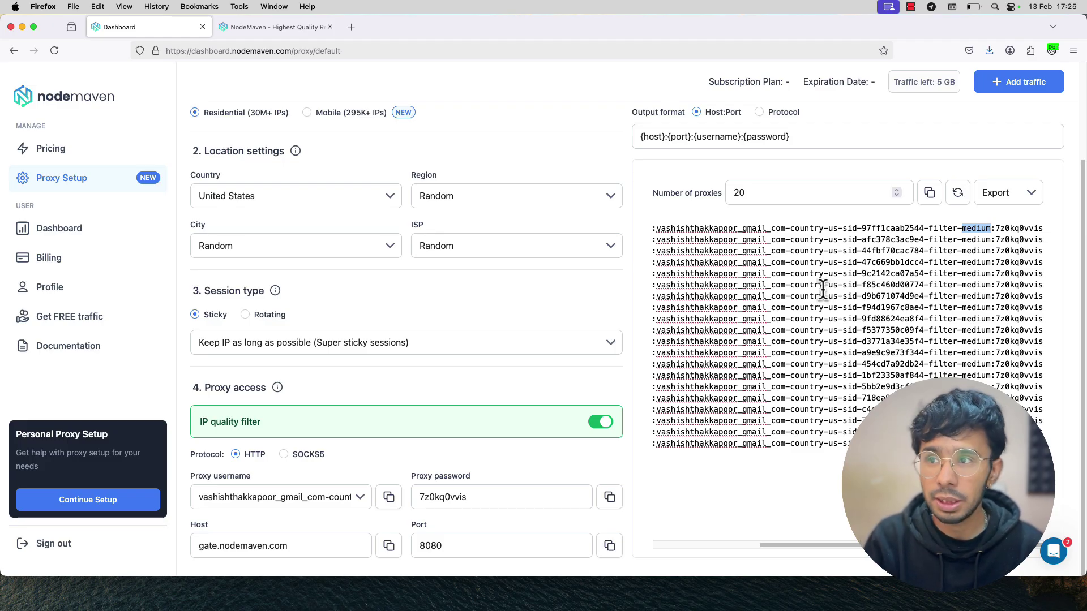
type("high")
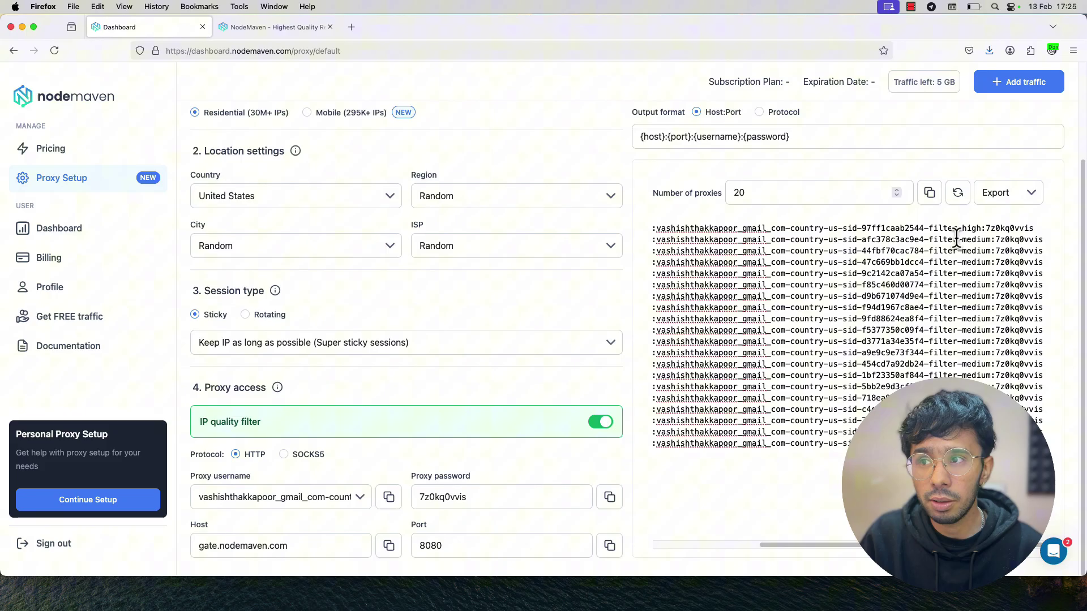
double_click(976, 239)
type("high")
double_click(978, 251)
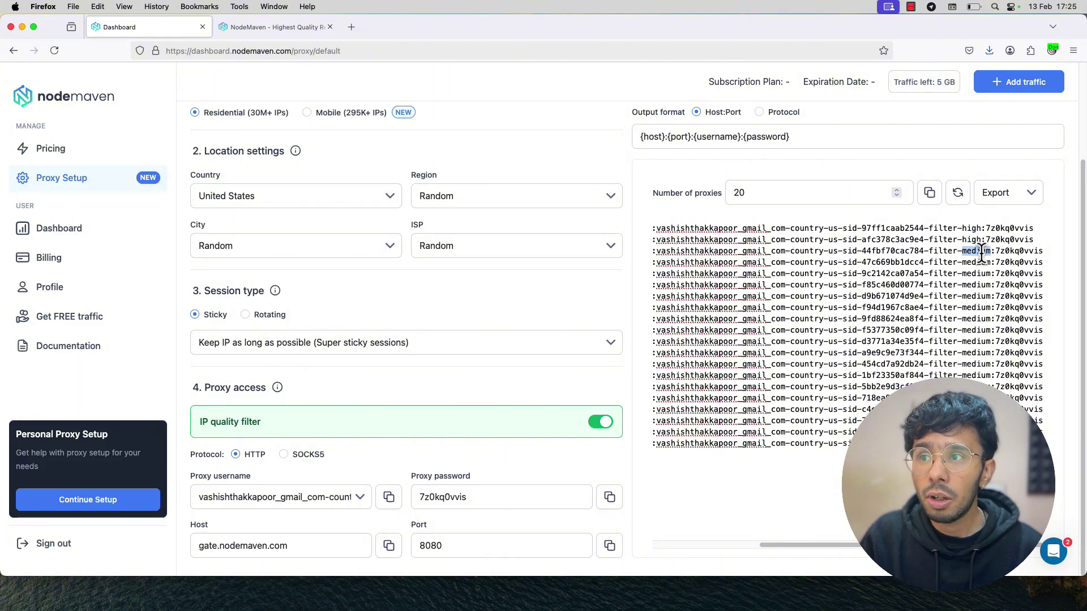
type("high")
double_click(976, 262)
type("high")
double_click(977, 273)
type("high")
double_click(978, 285)
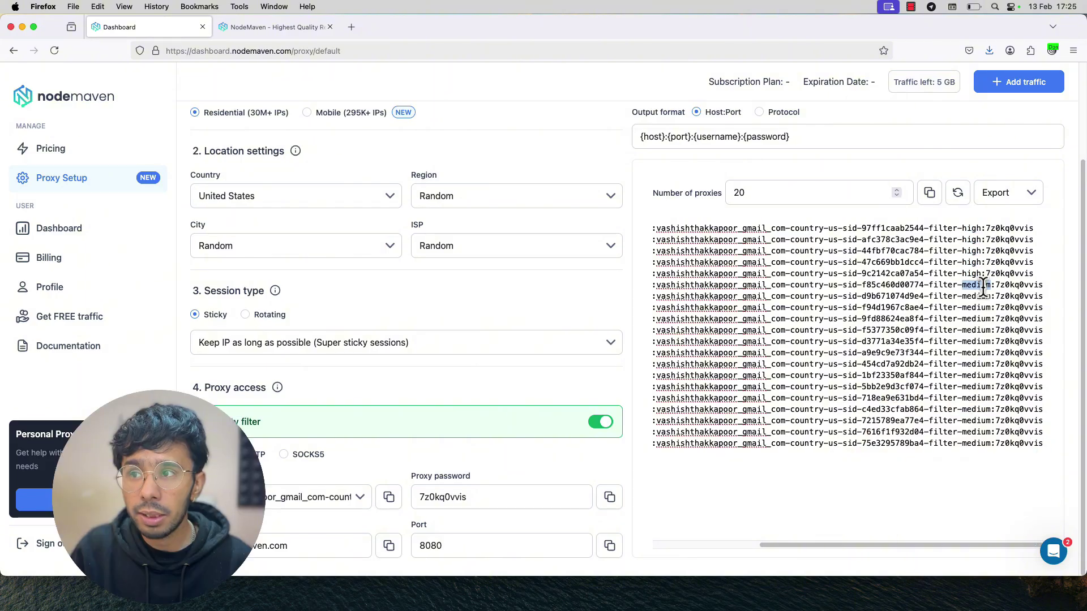
type("high")
double_click(977, 296)
type("high")
double_click(978, 308)
type("high")
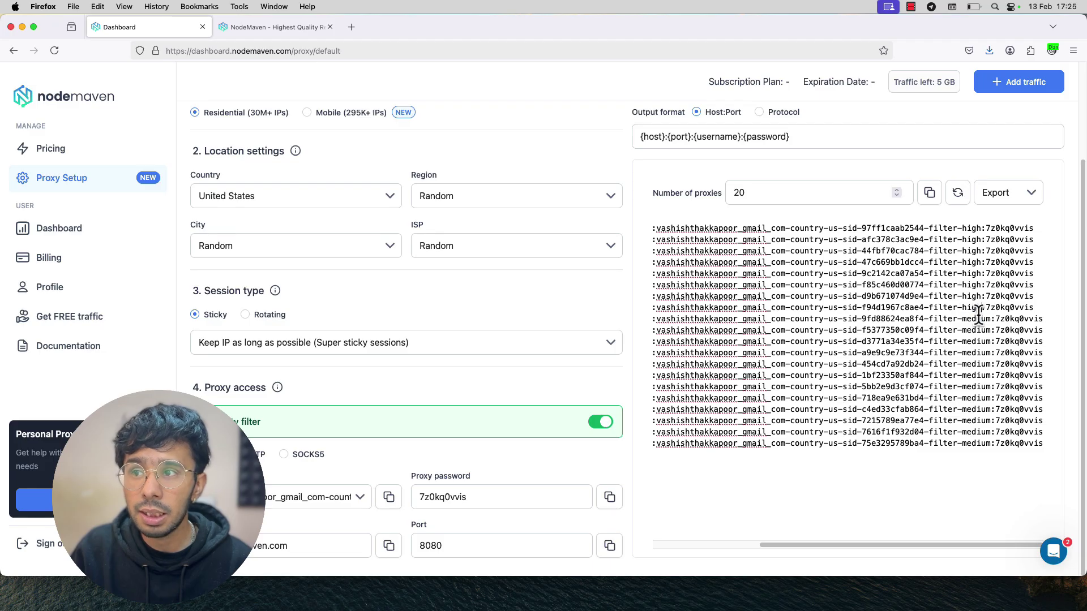
double_click(977, 319)
type("high")
double_click(976, 330)
type("high")
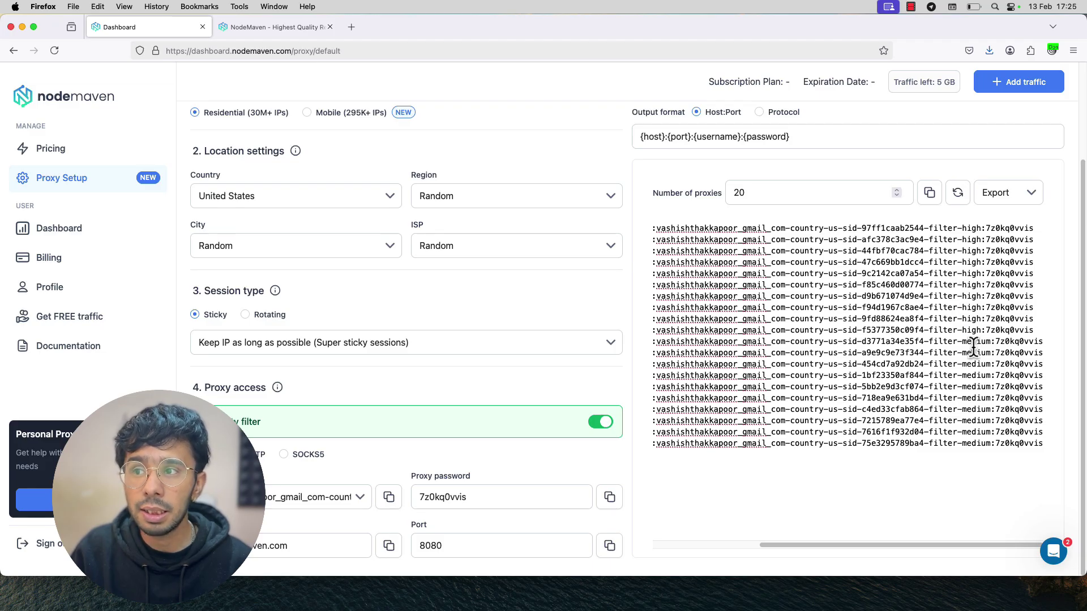
double_click(976, 341)
type("high")
double_click(977, 353)
type("high")
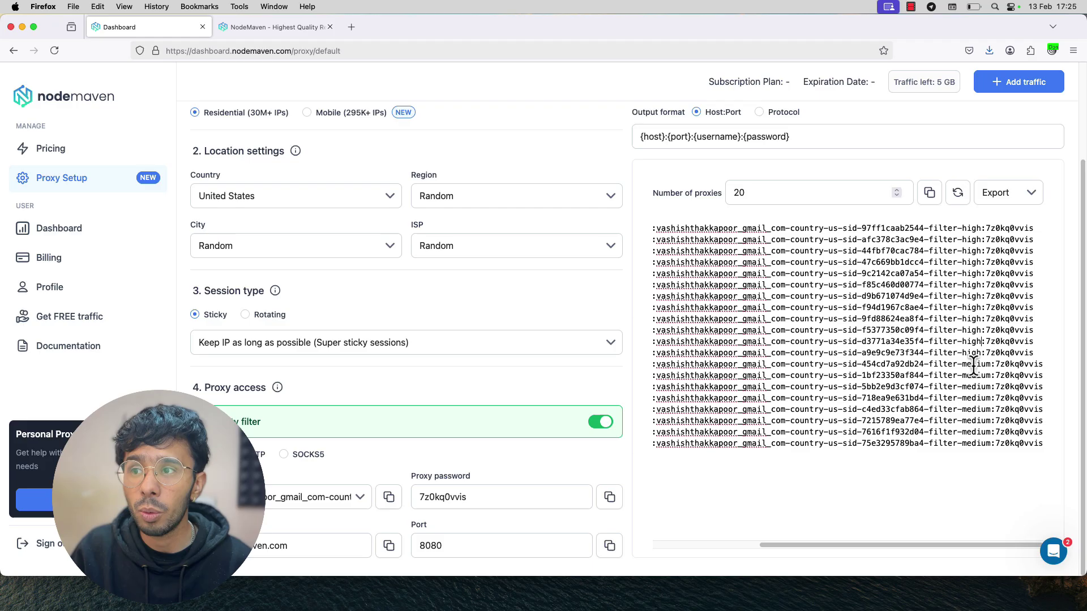
double_click(974, 364)
type("high")
double_click(973, 375)
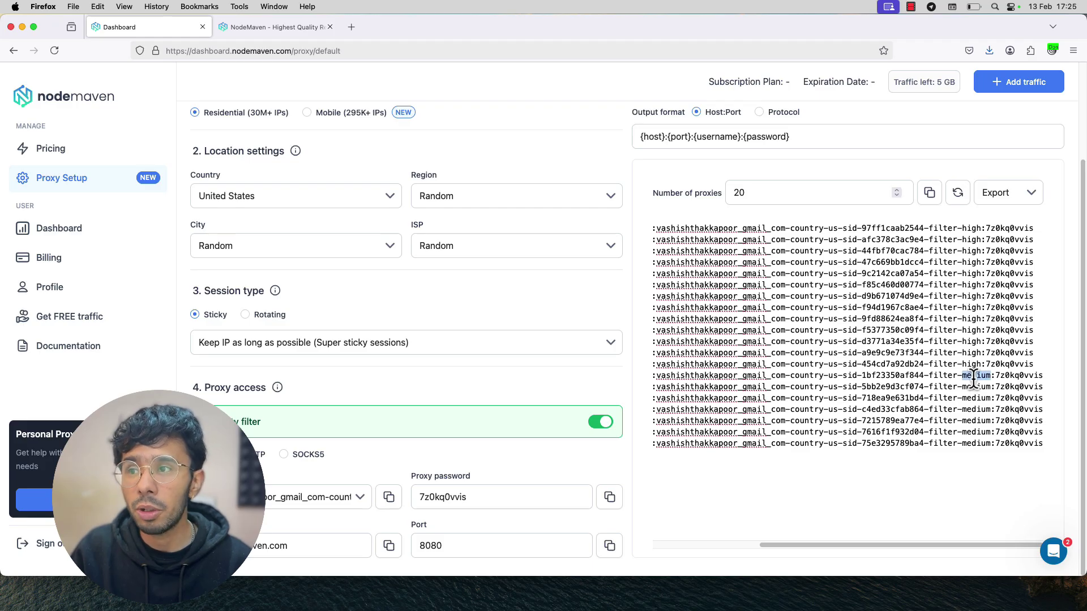
type("high")
double_click(971, 387)
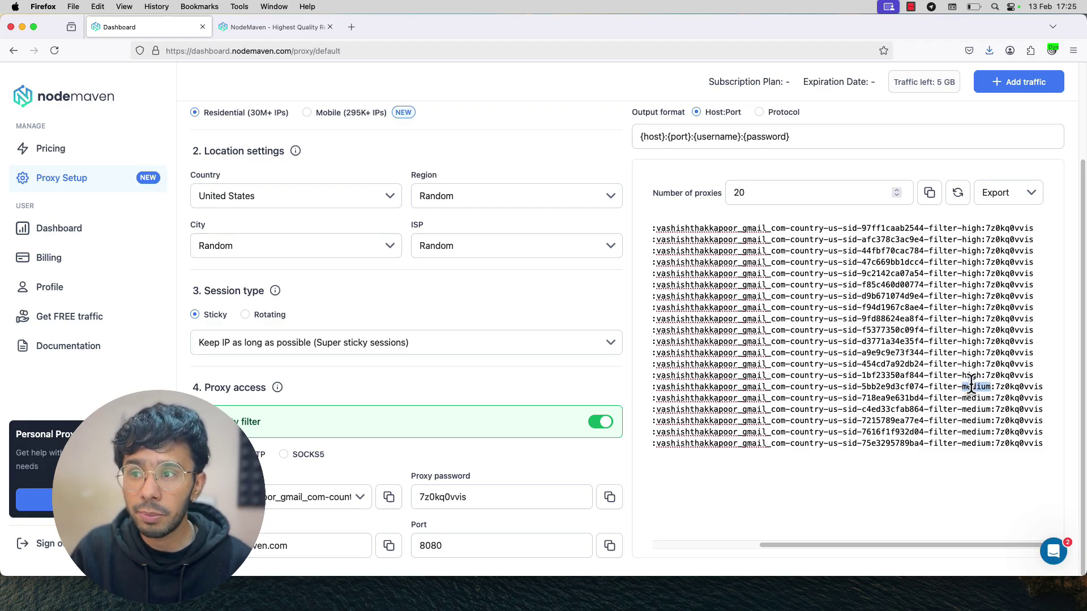
type("high")
double_click(975, 397)
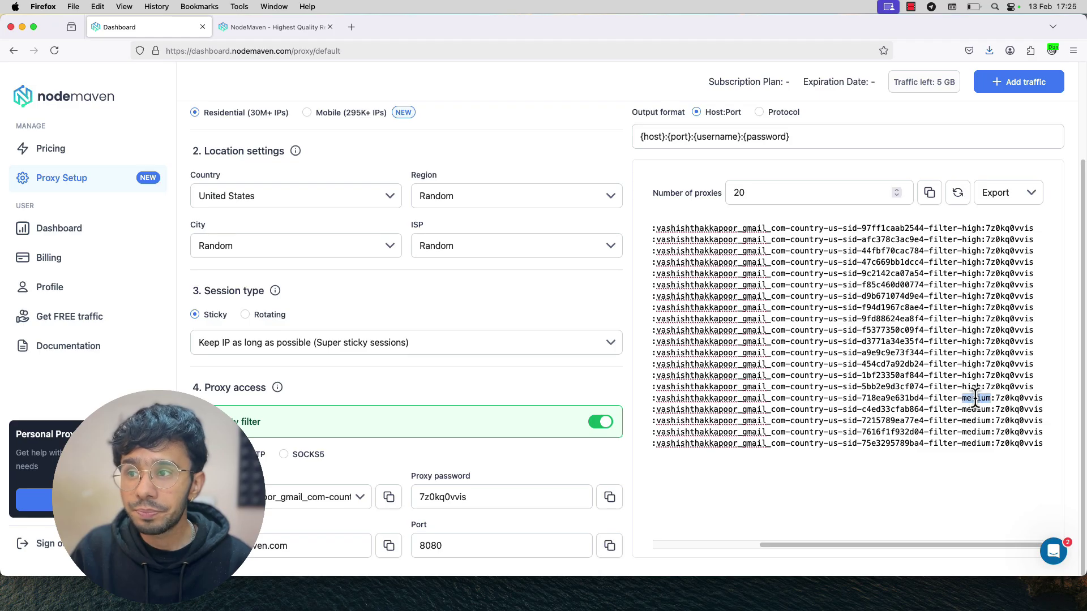
type("high")
double_click(974, 409)
type("high")
double_click(973, 421)
type("high")
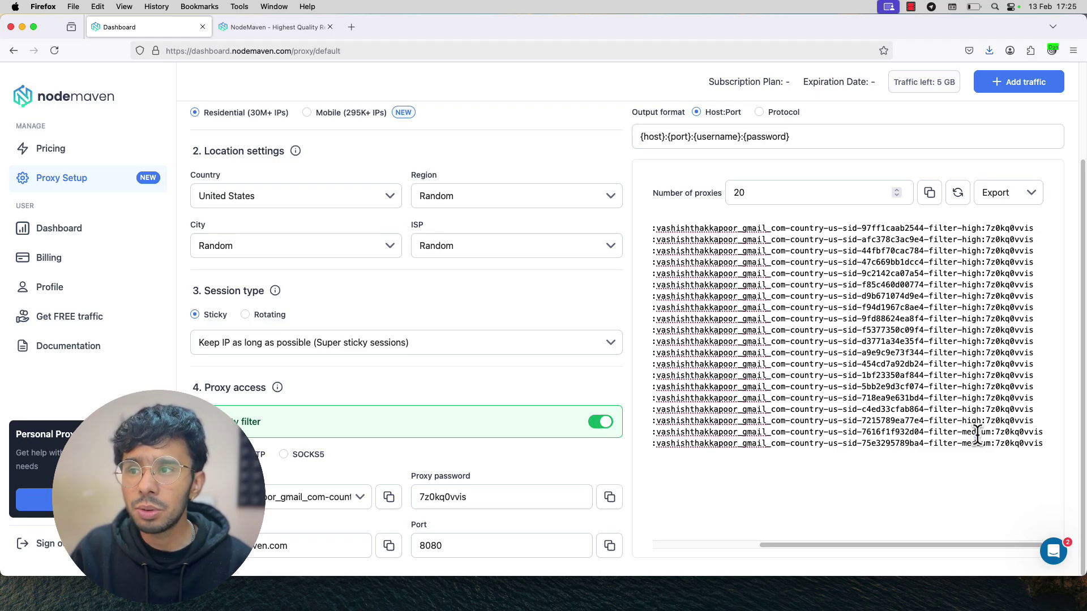
double_click(974, 432)
type("high")
double_click(971, 443)
type("high")
key("super+a")
key("super+c")
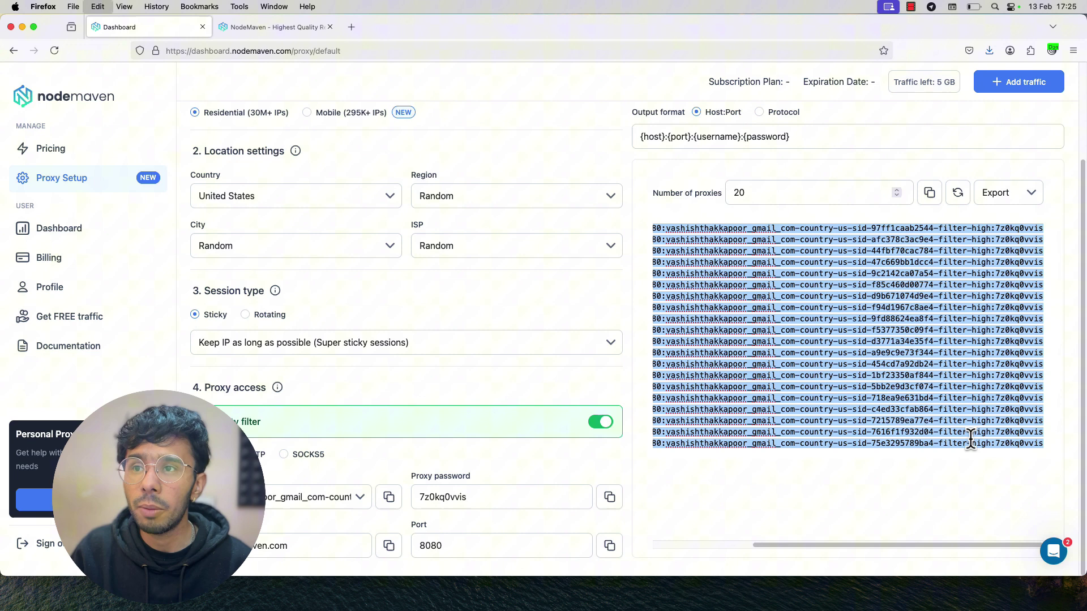
- Paste the 20 copied proxies into a new Pixelscan bulk test and run Check Proxies
left_click(1053, 51)
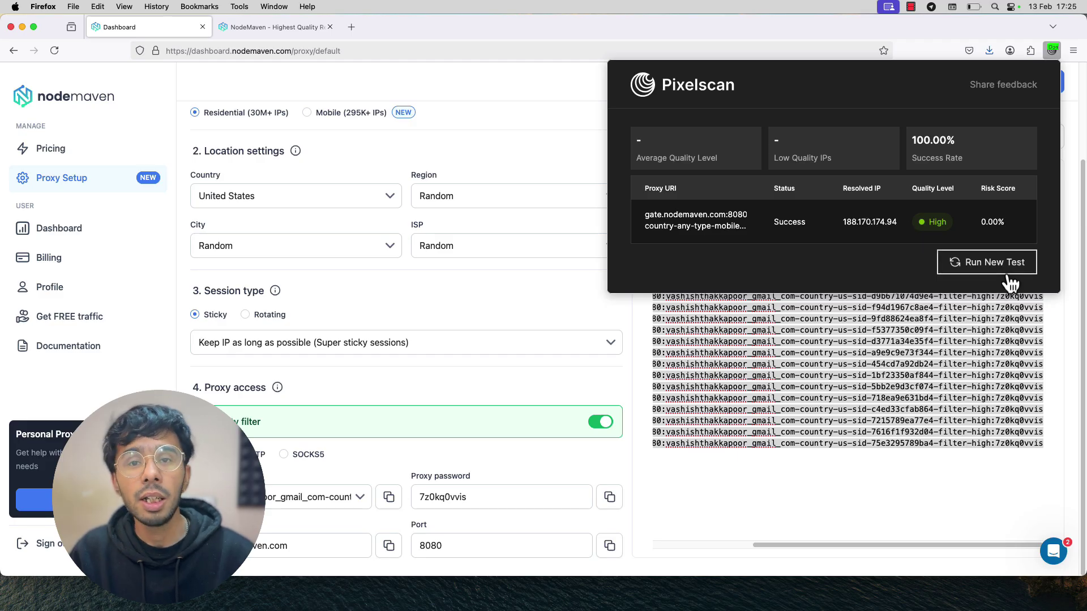
left_click(990, 262)
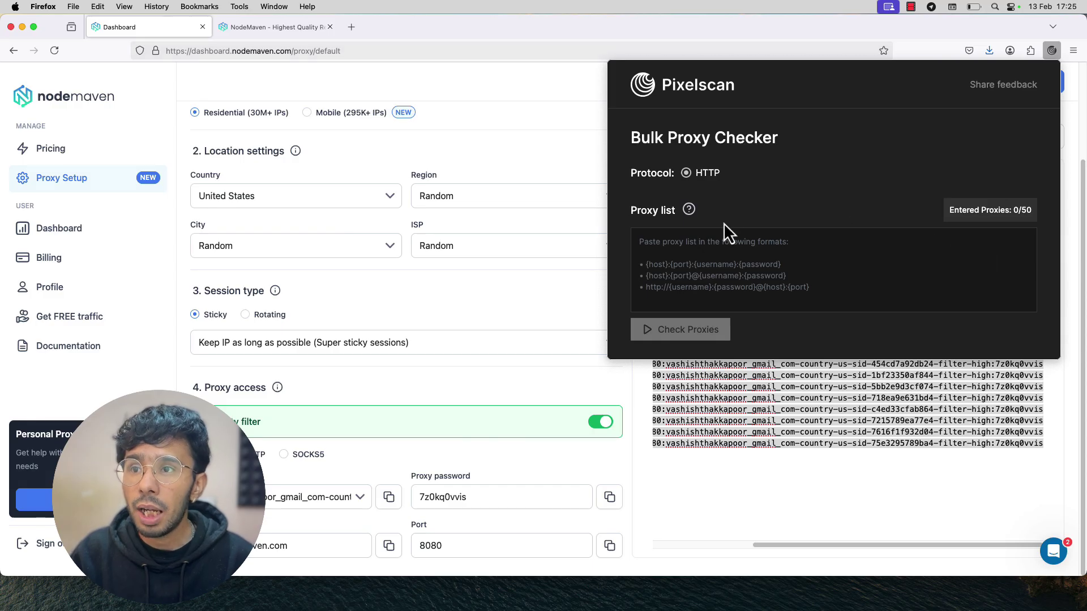
left_click(711, 262)
key("super+v")
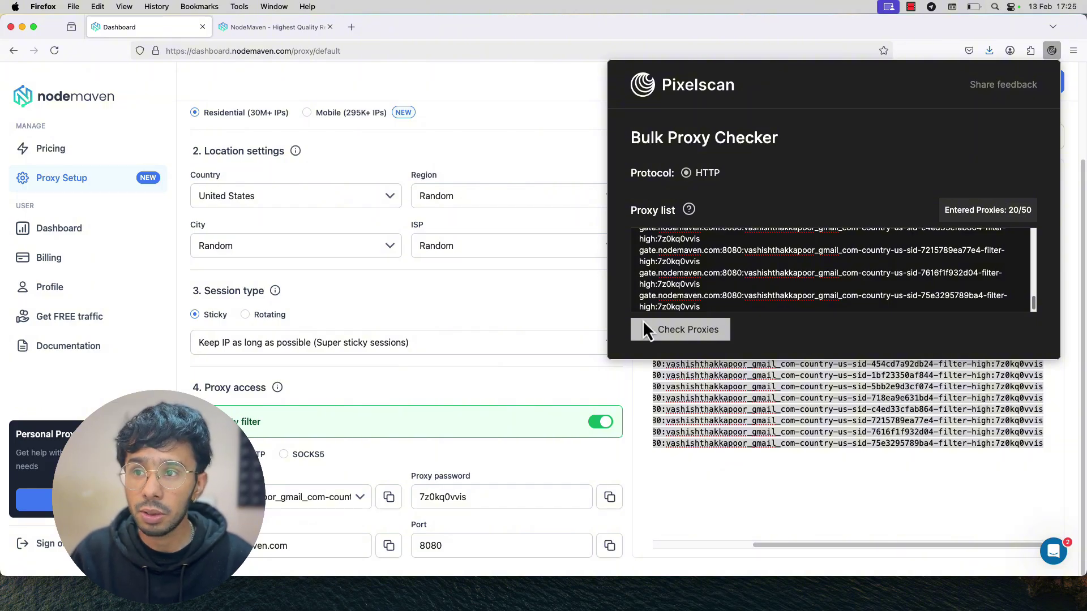
left_click(675, 332)
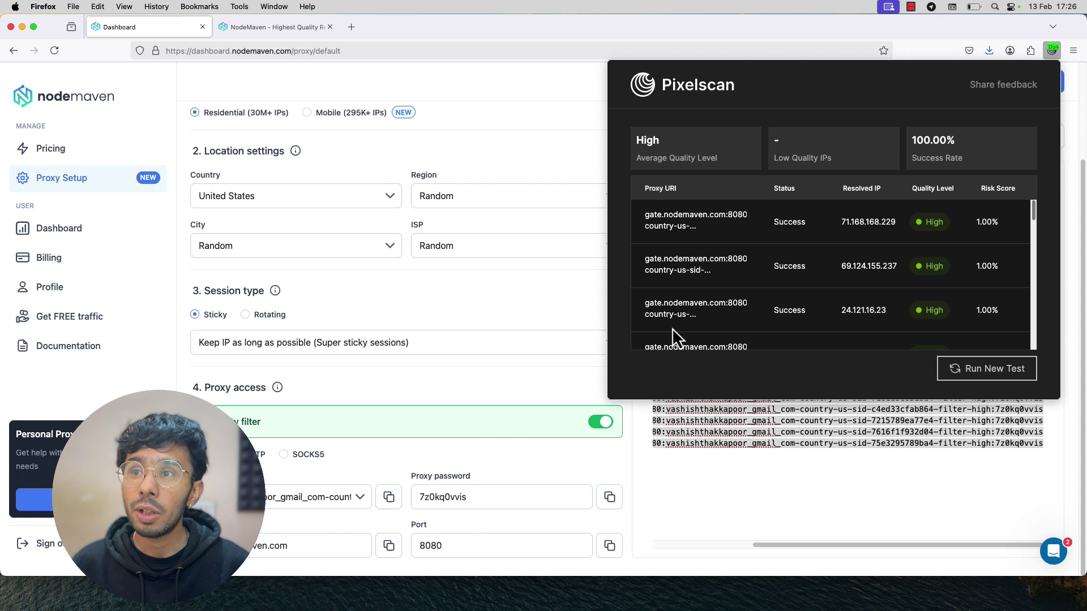
- Scroll through the Pixelscan per-proxy results, then bring up Dolphin Anty's All profiles list
mouse_move(1032, 214)
left_mouse_down()
mouse_move(1024, 342)
mouse_move(1014, 300)
mouse_move(1021, 203)
left_mouse_up()
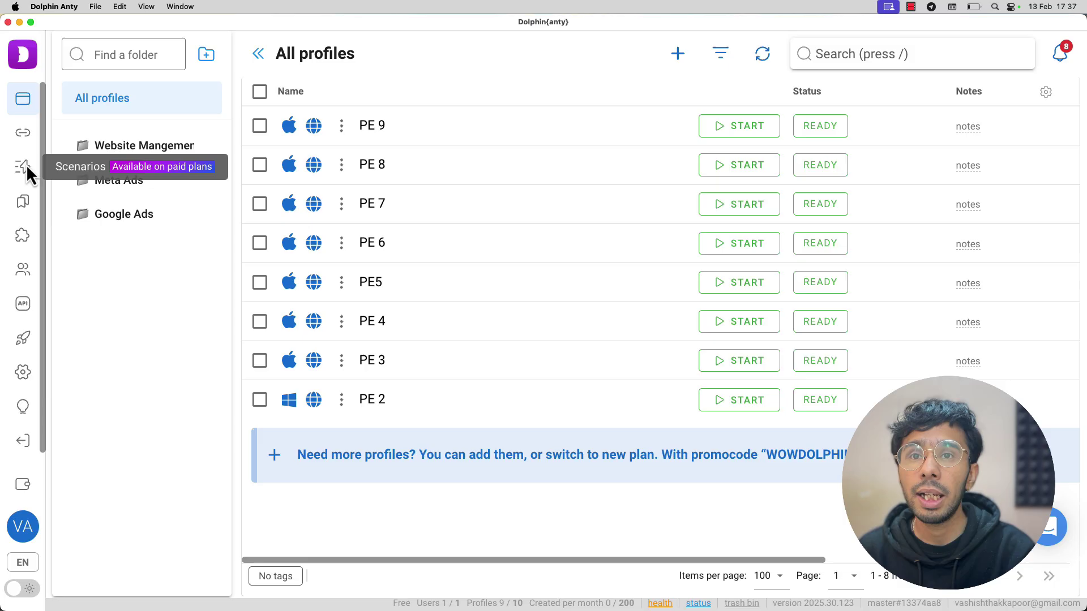
- Go to Dolphin Anty's saved proxies page, start a new proxy, then return to Firefox
left_click(22, 135)
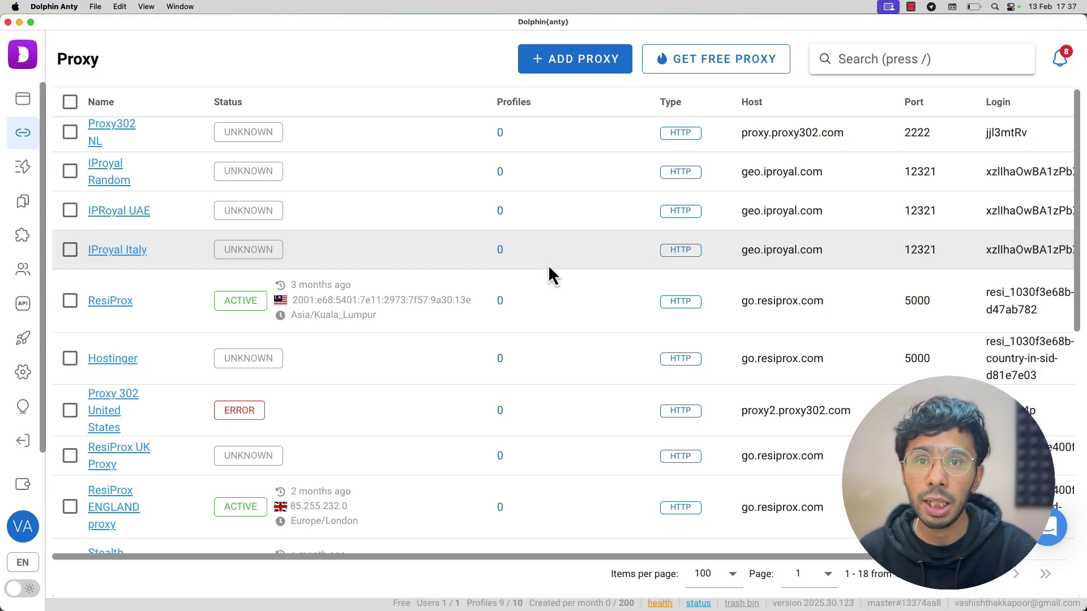
scroll(551, 274, "down", 10)
scroll(549, 269, "up", 10)
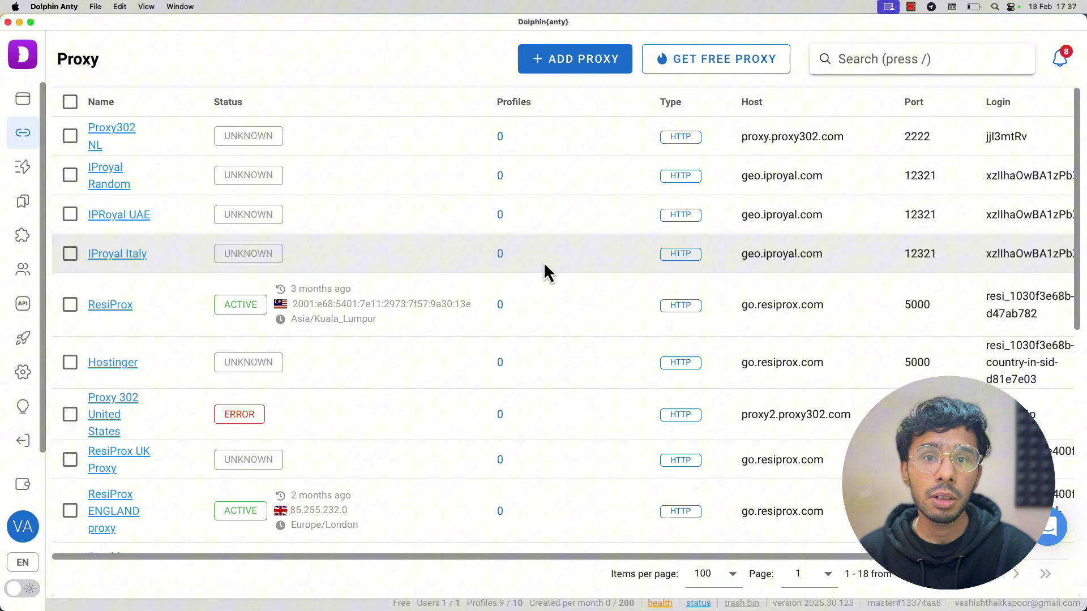
left_click(579, 73)
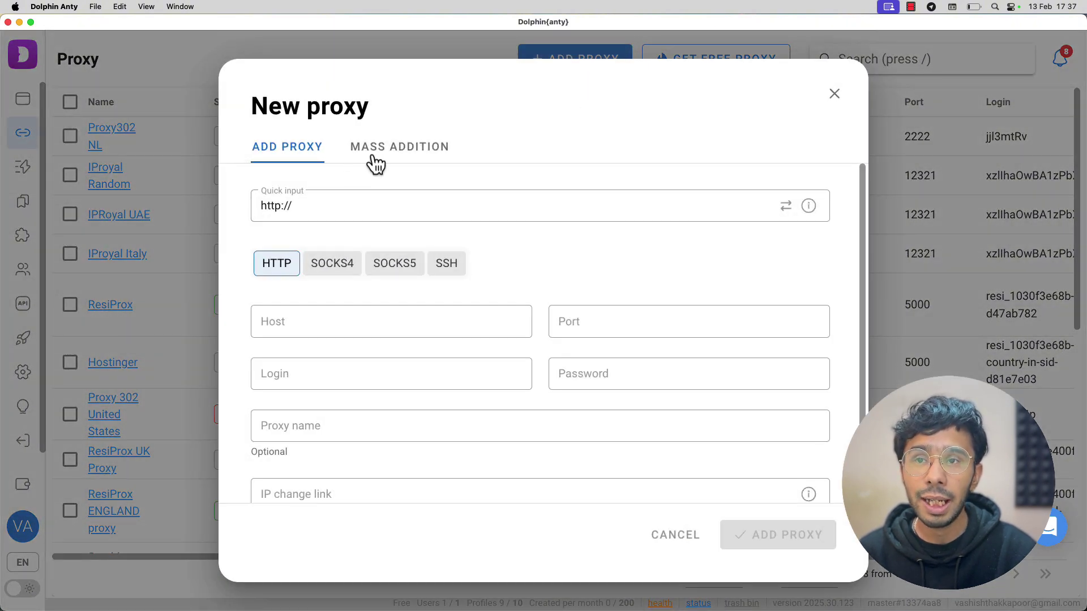
key("super+alt+2")
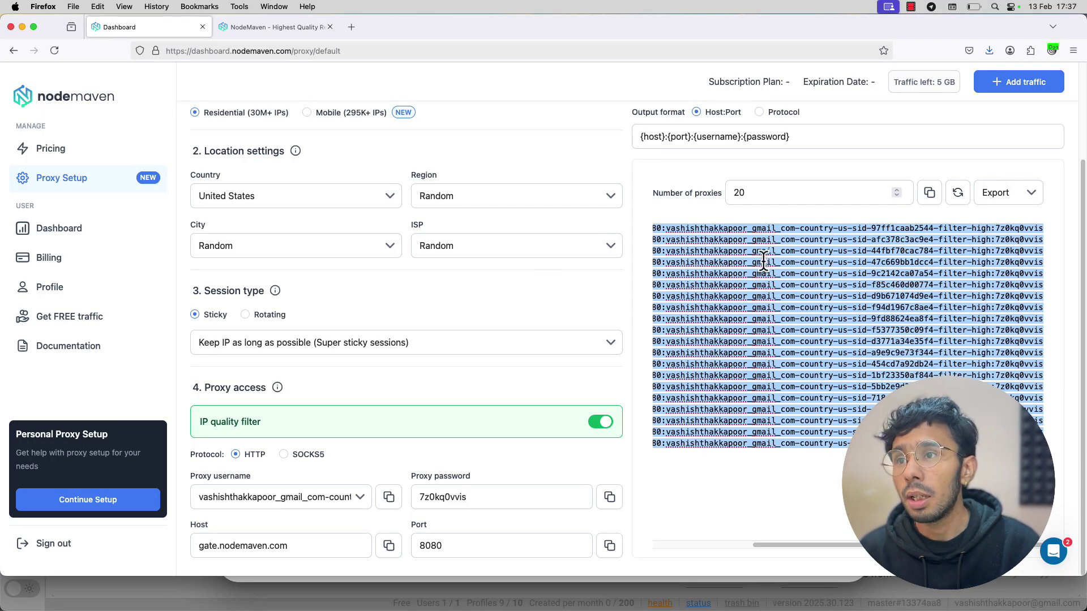
- Copy the first filter-high proxy line from NodeMaven's Proxy Setup and return to Dolphin Anty
left_click(767, 262)
double_click(748, 224)
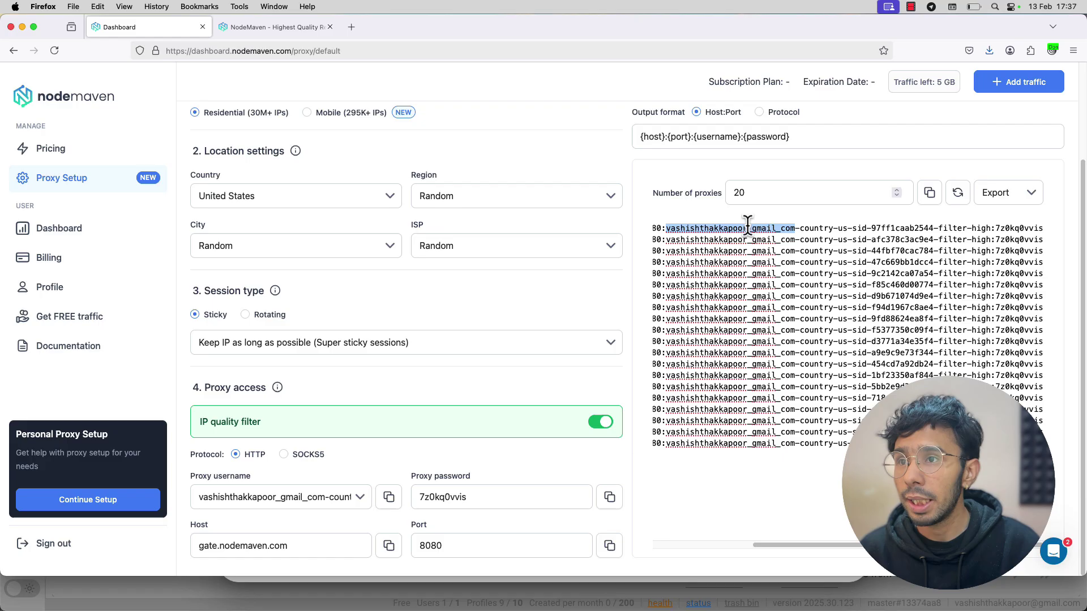
left_click(747, 225)
triple_click(748, 224)
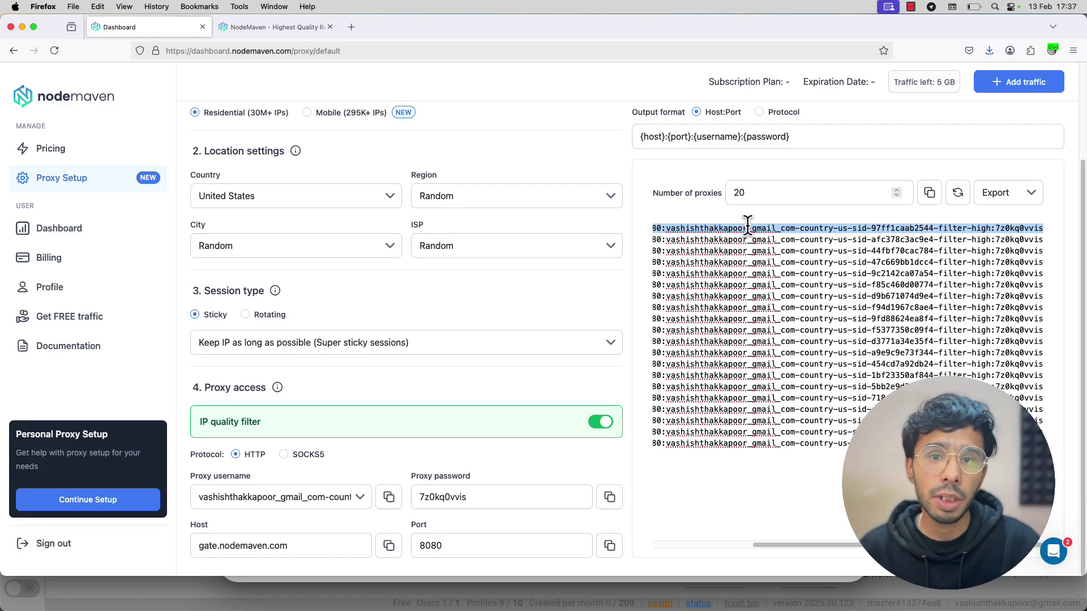
key("super+Tab")
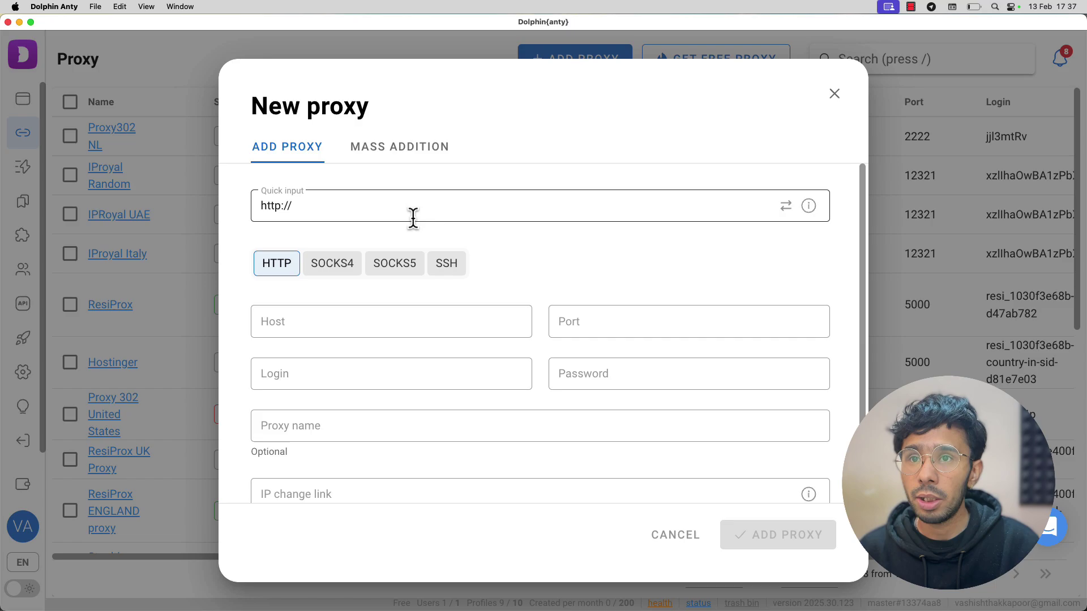
- Paste the NodeMaven proxy string via Quick input to fill host gate.nodemaven.com, port 8080 and credentials
left_click(371, 211)
key("super+a")
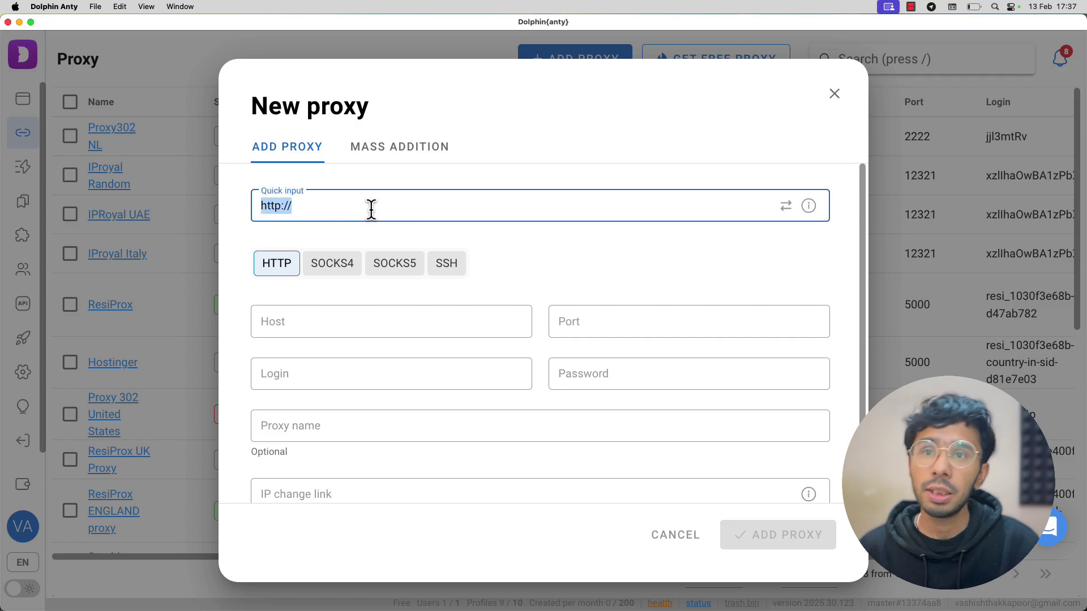
key("super+v")
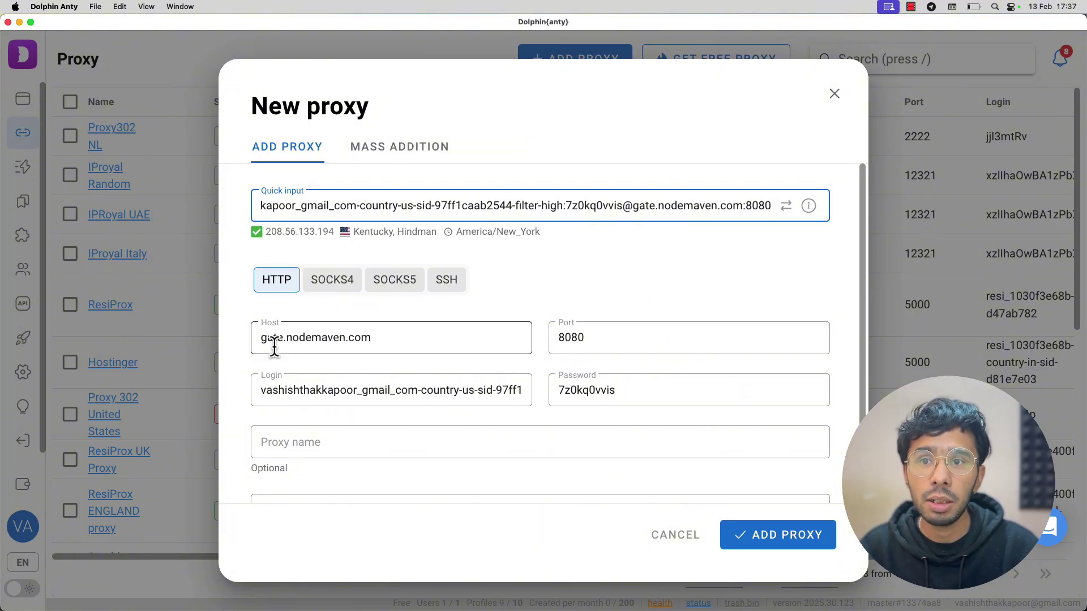
scroll(538, 309, "down", 2)
scroll(538, 314, "down", 1)
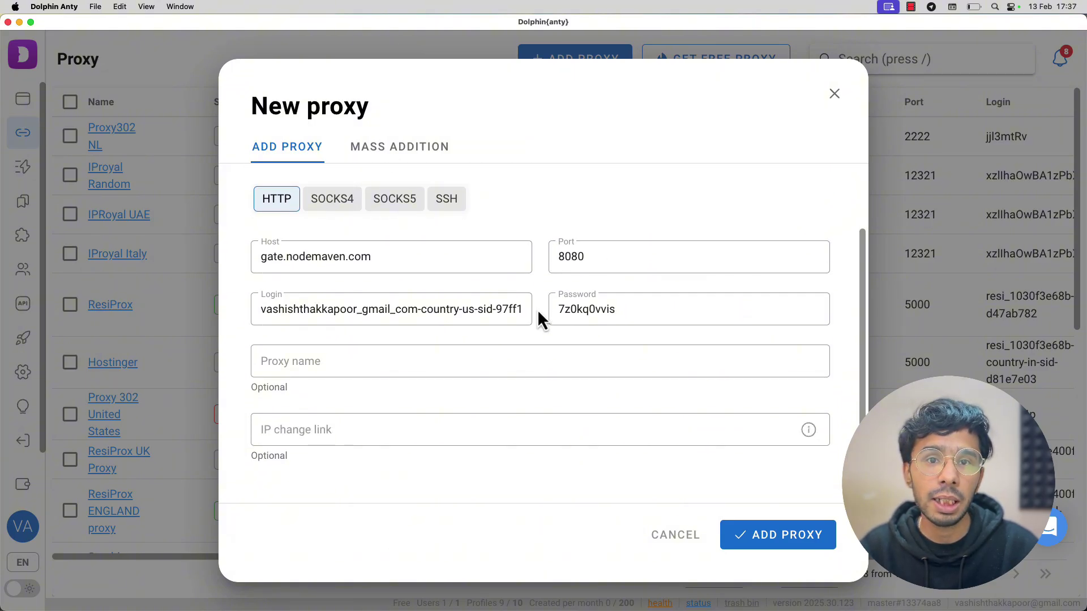
- Name the proxy 'Nodemaven High Quality' and save it
left_click(333, 372)
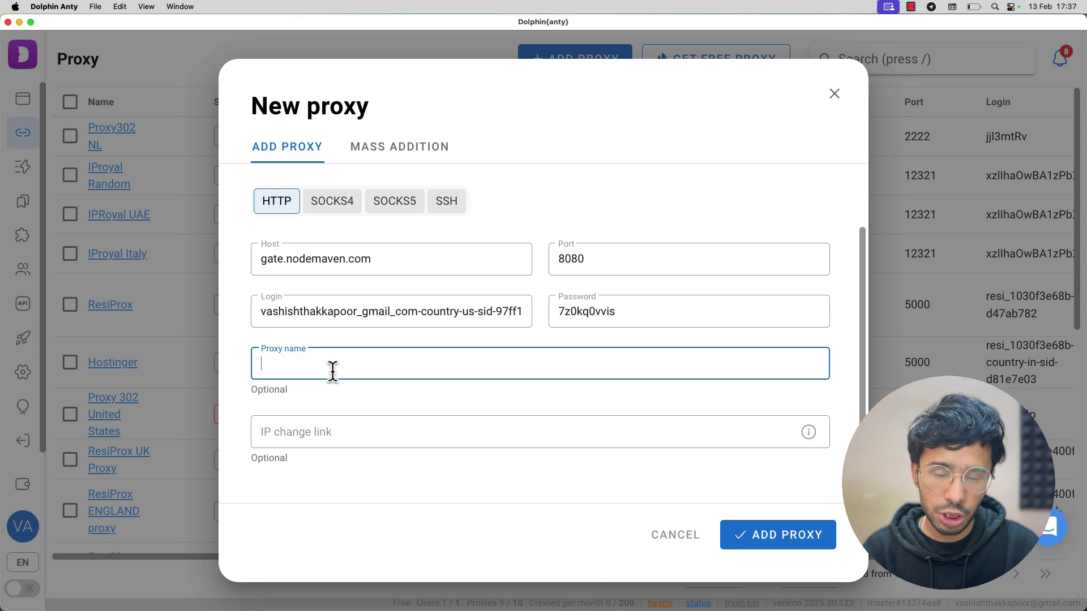
type("N")
key("BackSpace")
type("Nod")
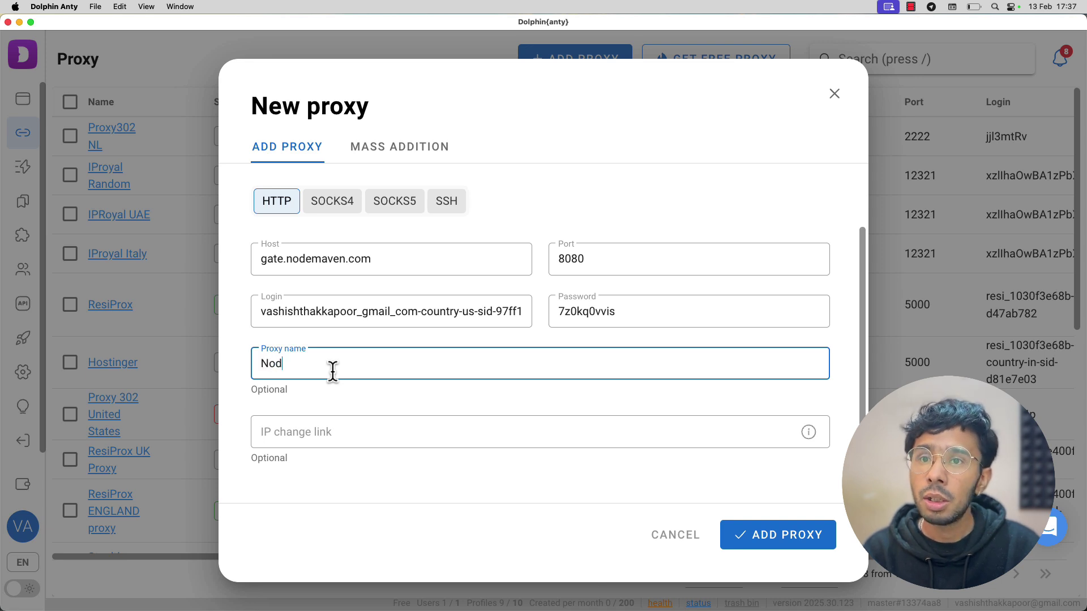
type("emaven High")
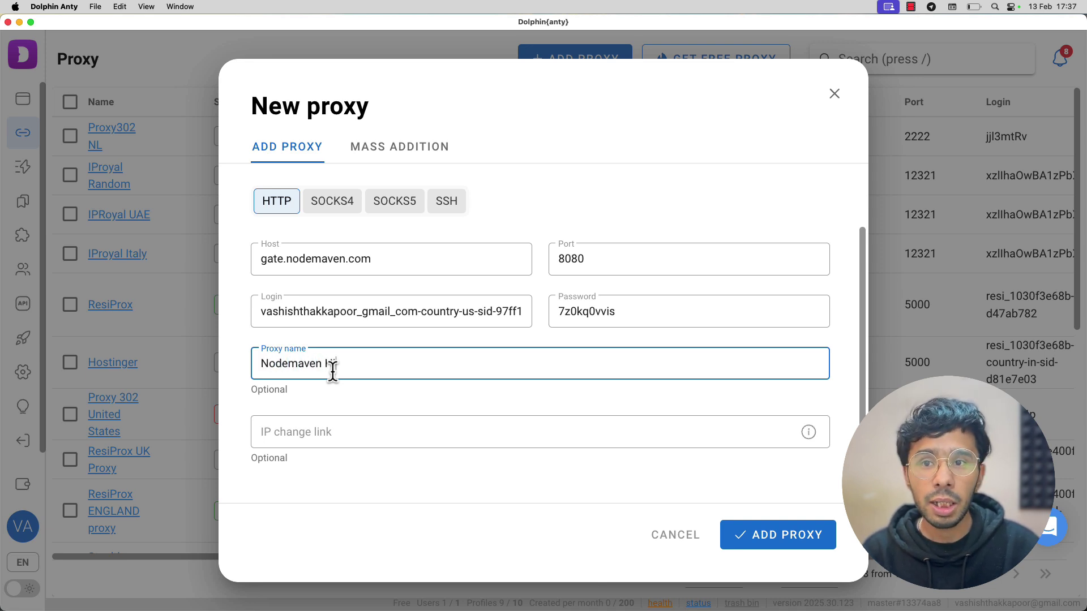
type(" QUality")
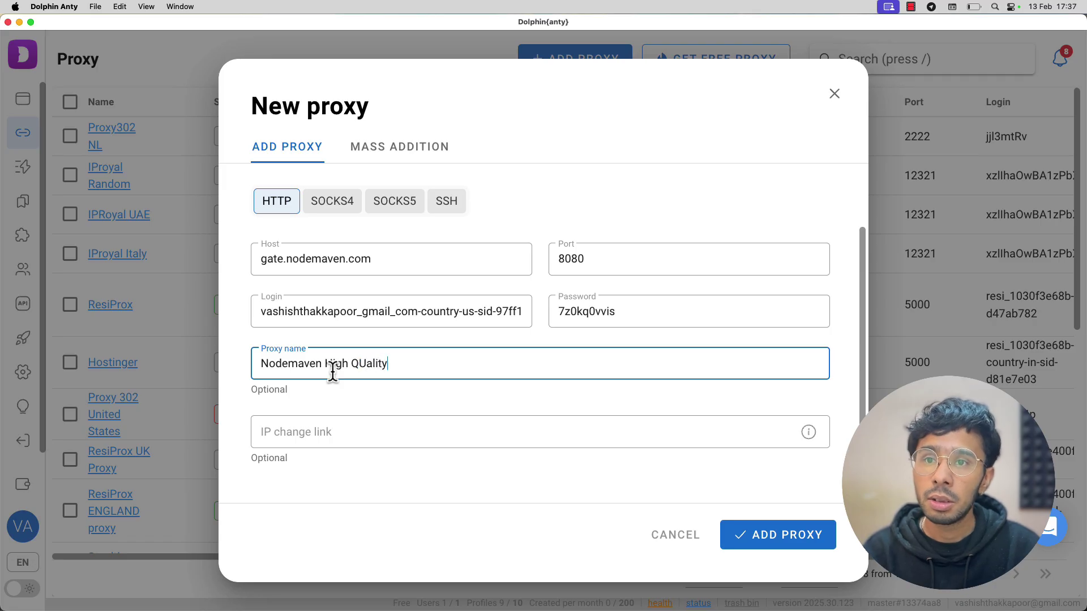
key("BackSpace")
key("BackSpace")
key("BackSpace")
key("BackSpace")
key("BackSpace")
key("BackSpace")
type("ua")
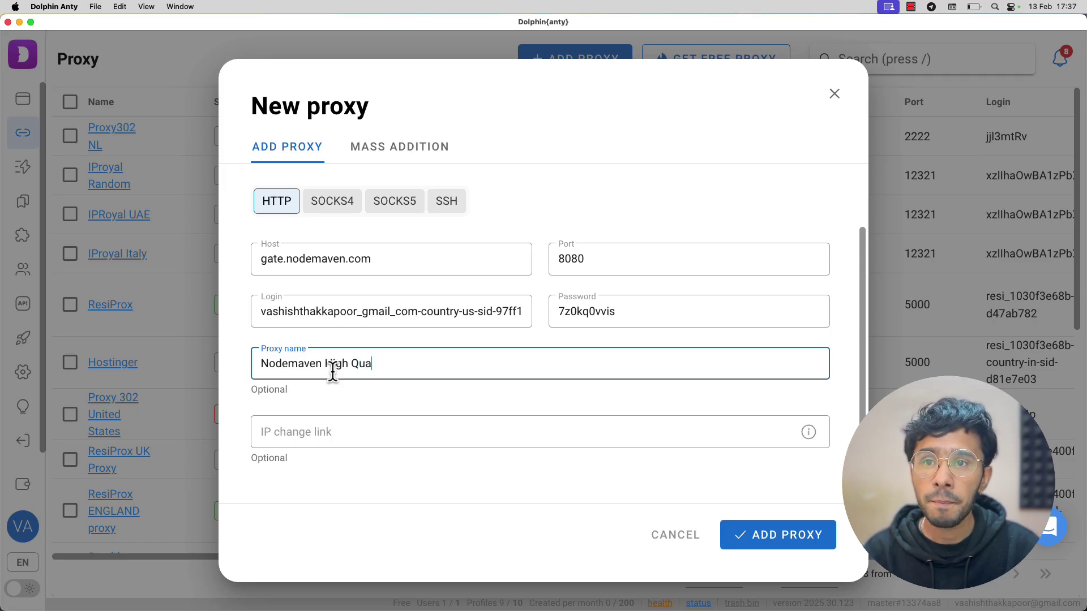
type("lity")
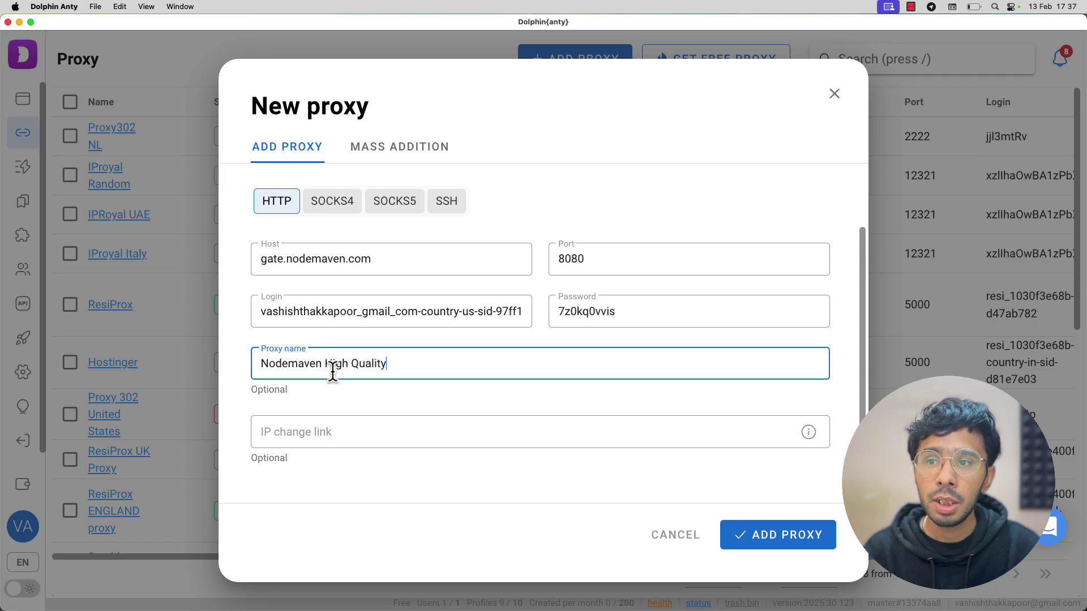
left_click(780, 548)
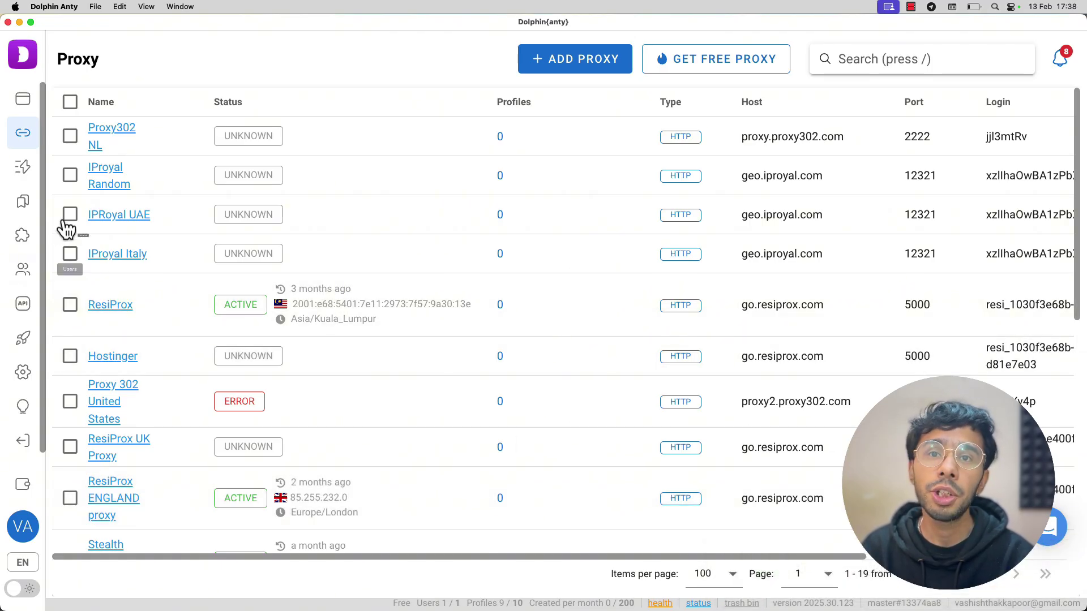
- Try a bulk proxy add, dismiss the upgrade notice, close the empty proxy form, and return to All profiles
left_click(586, 68)
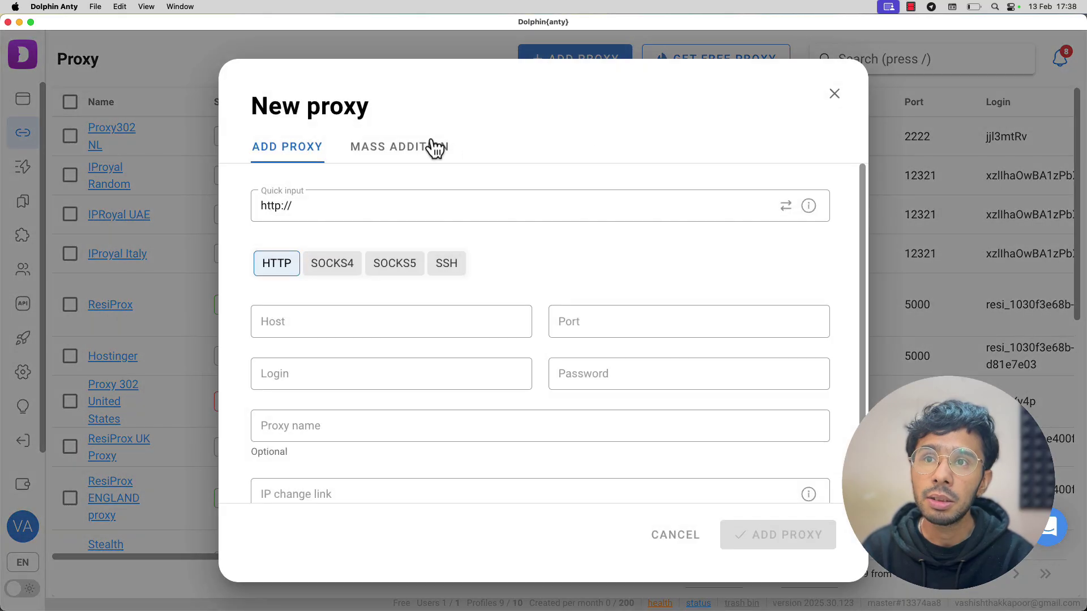
left_click(390, 162)
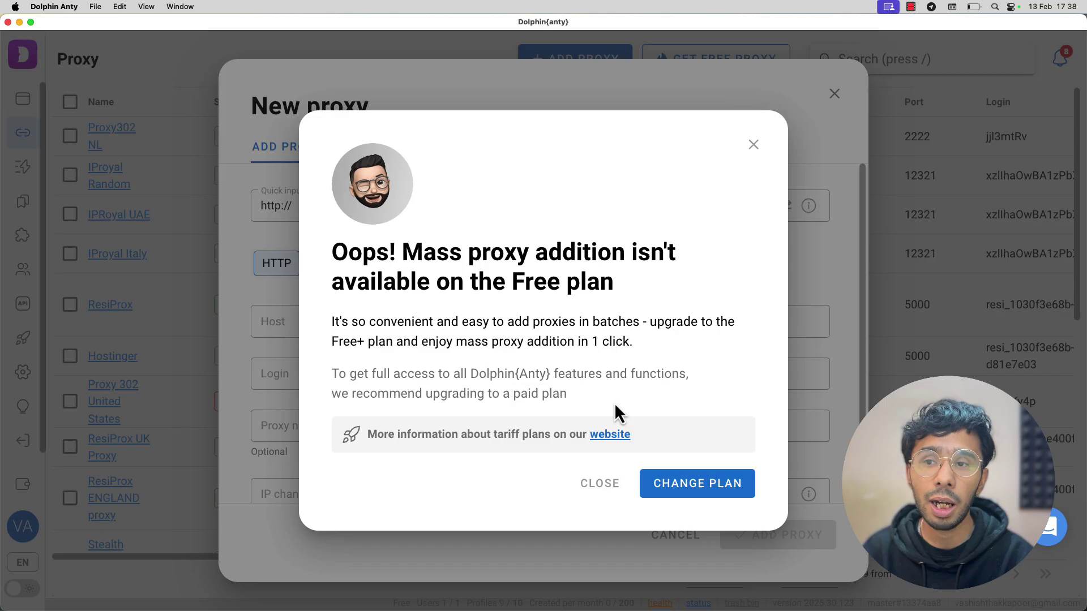
left_click(752, 149)
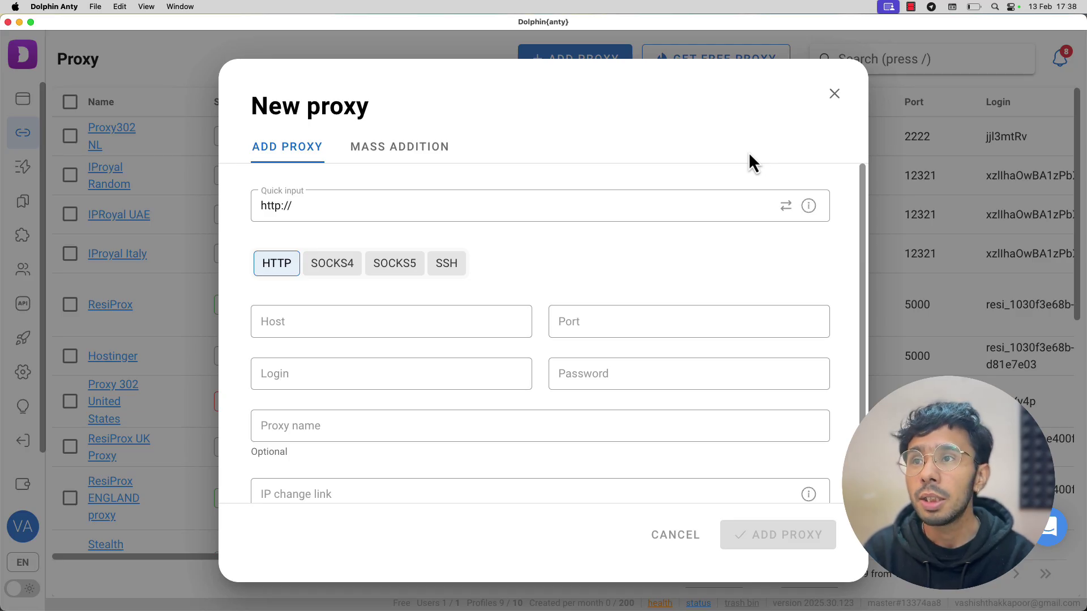
left_click(832, 98)
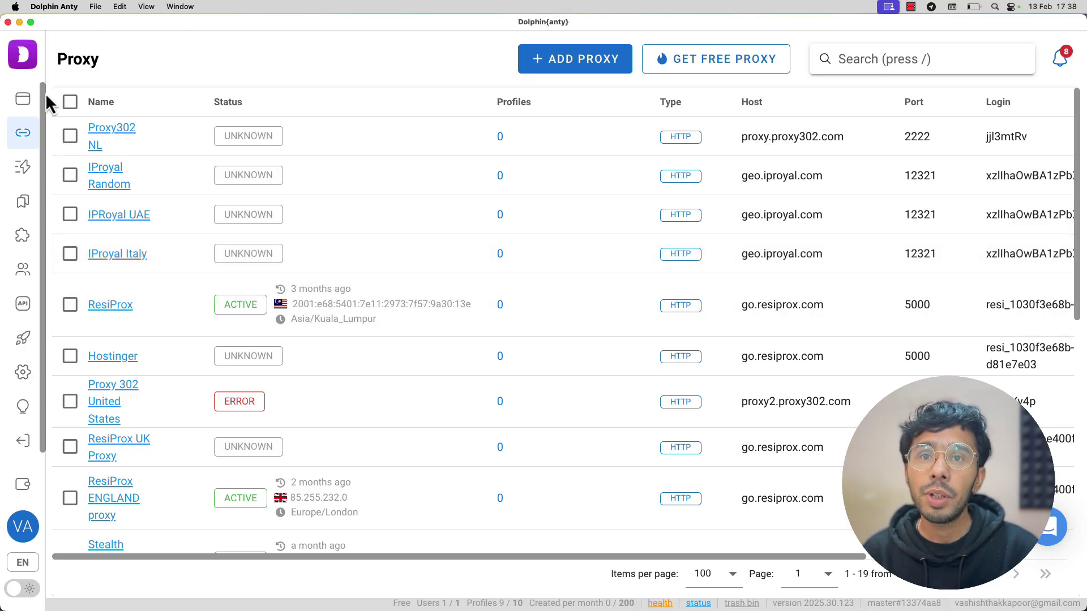
left_click(23, 99)
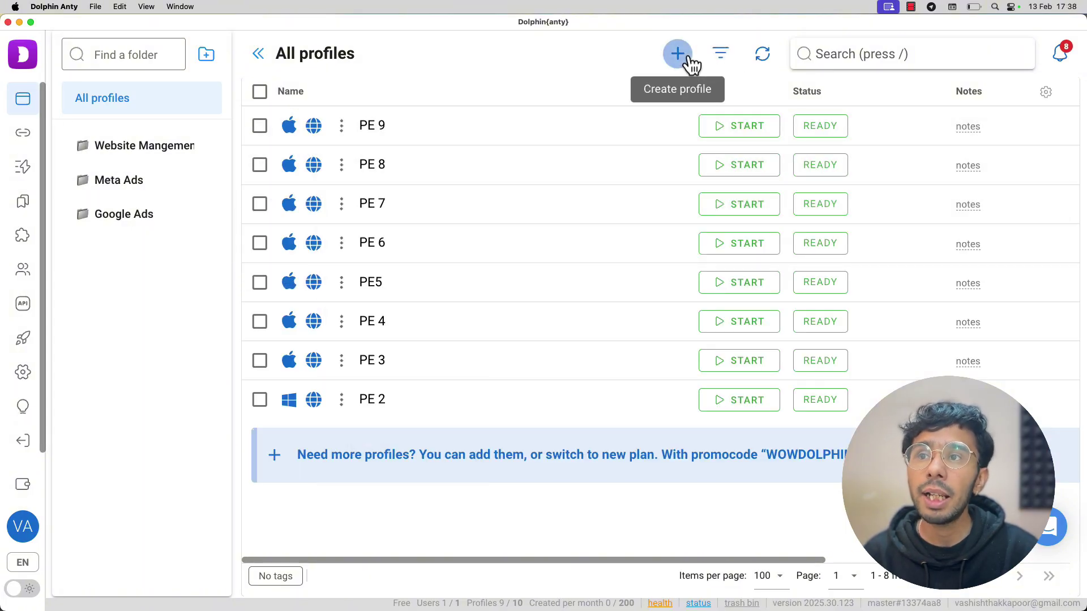
- Start a new browser profile on the General tab with a freshly generated fingerprint
left_click(690, 56)
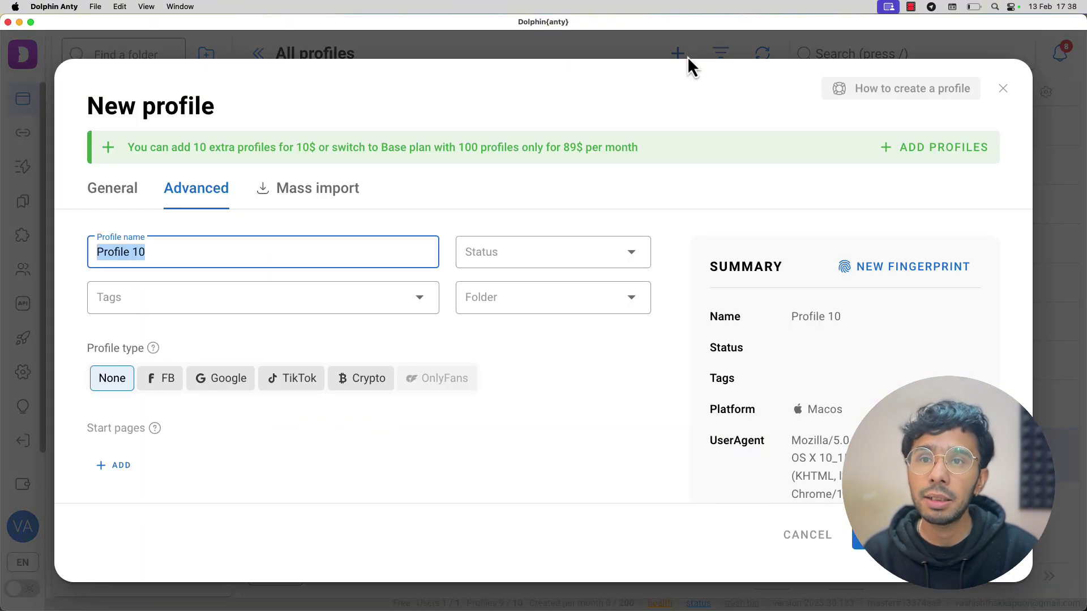
left_click(120, 205)
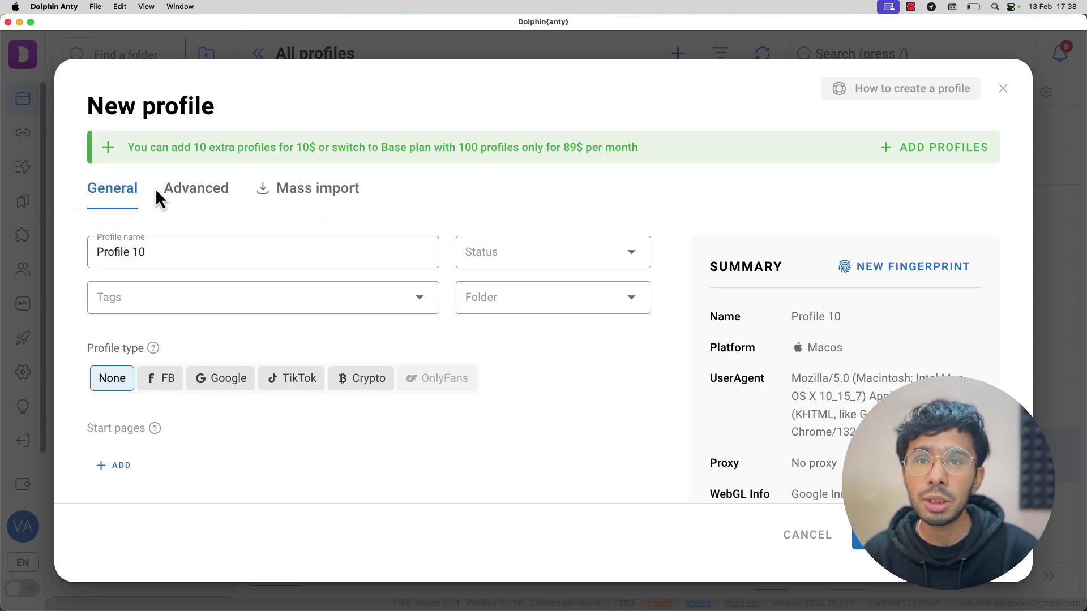
left_click(195, 193)
left_click(122, 195)
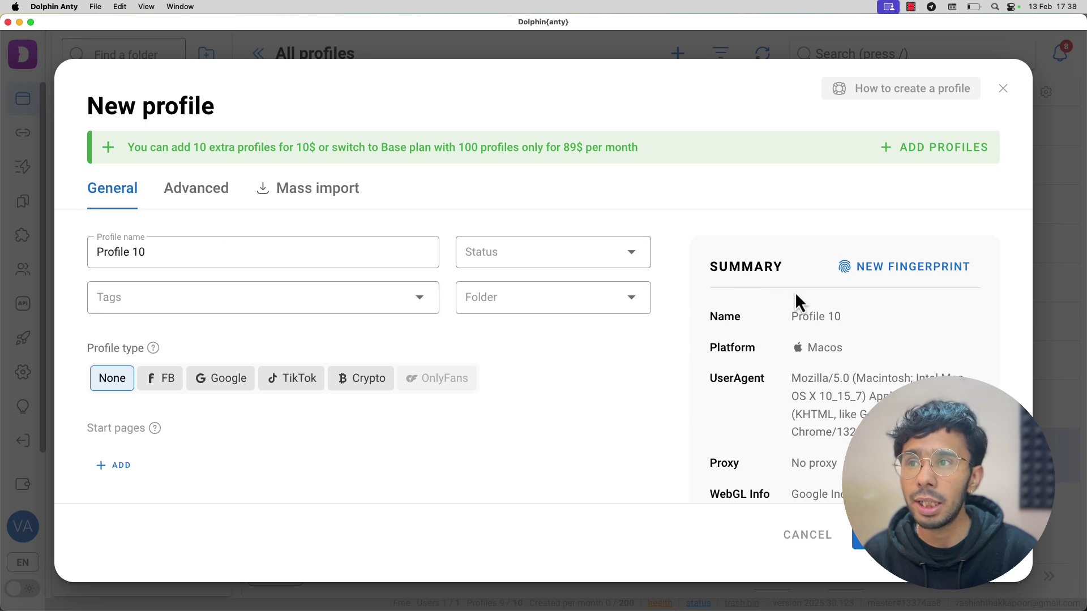
left_click(847, 277)
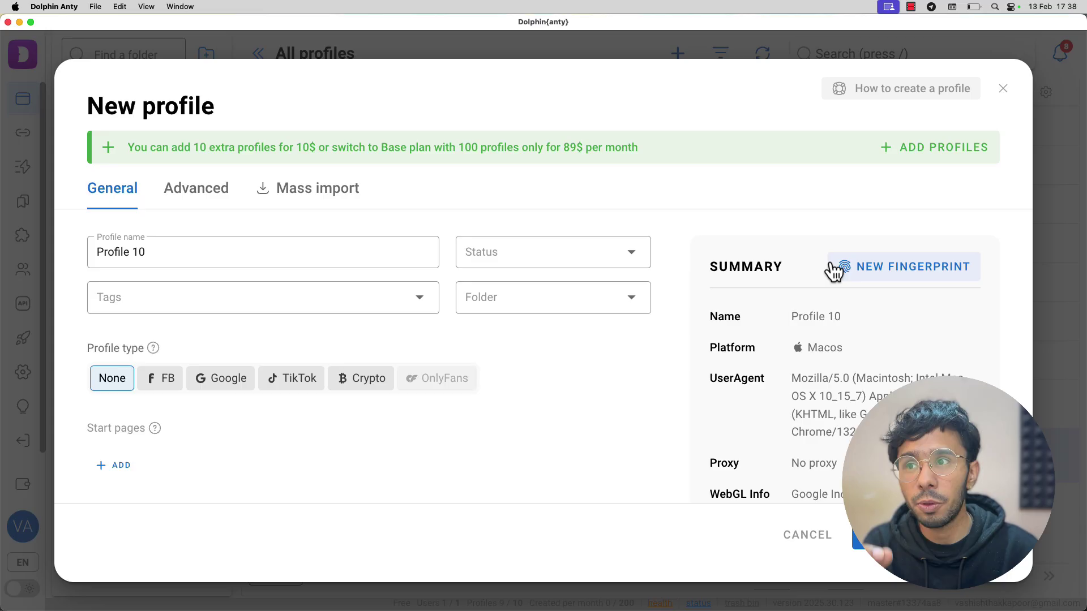
- Replace the profile name with 'Google Ads #1', correcting typos along the way
left_click(198, 255)
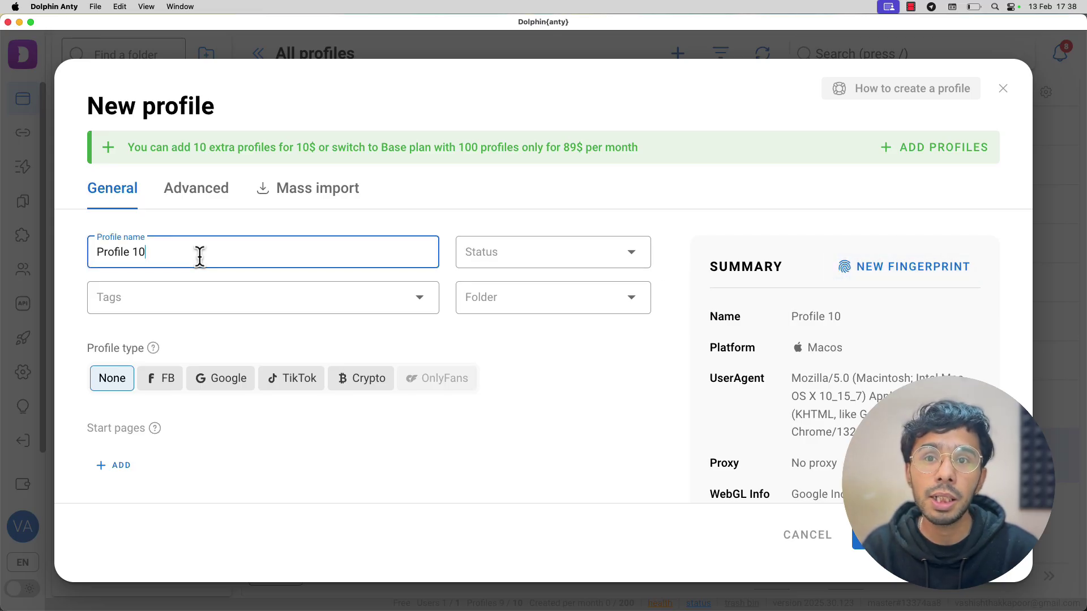
key("super+a")
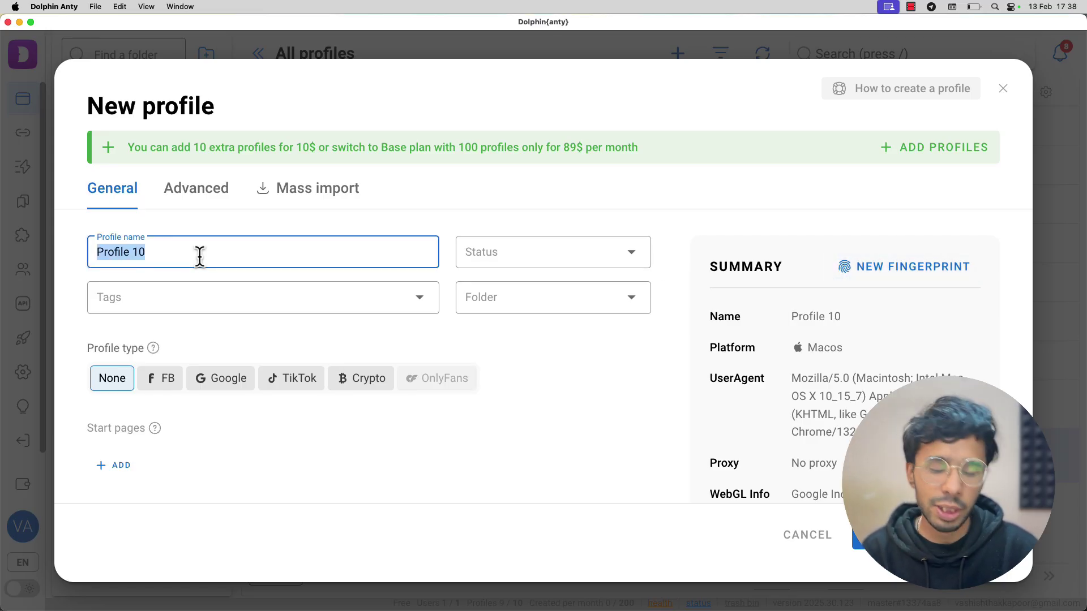
type("G")
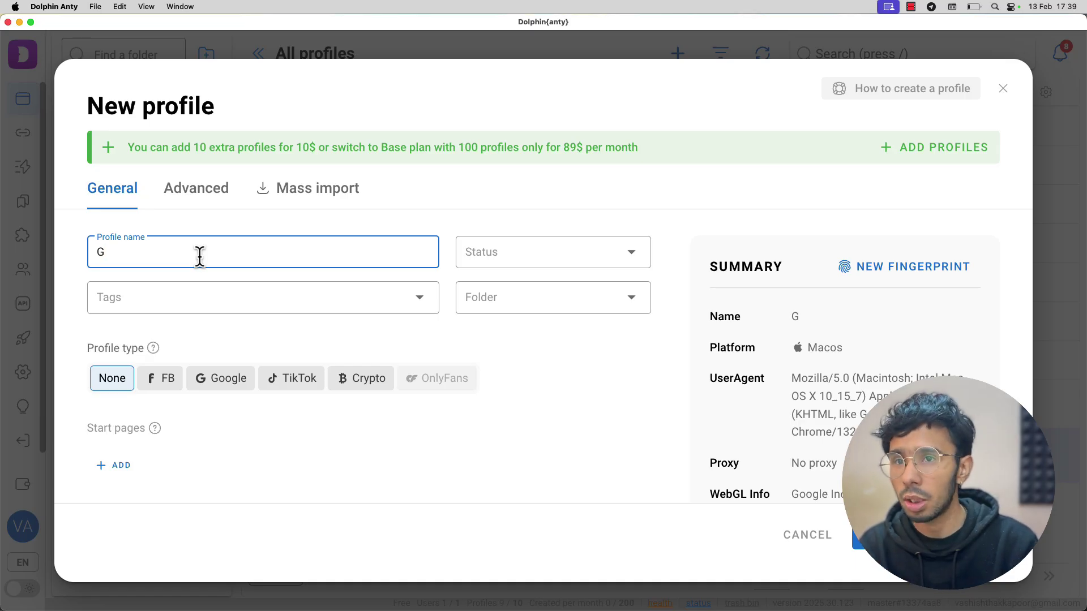
key("BackSpace")
type("Google ADs")
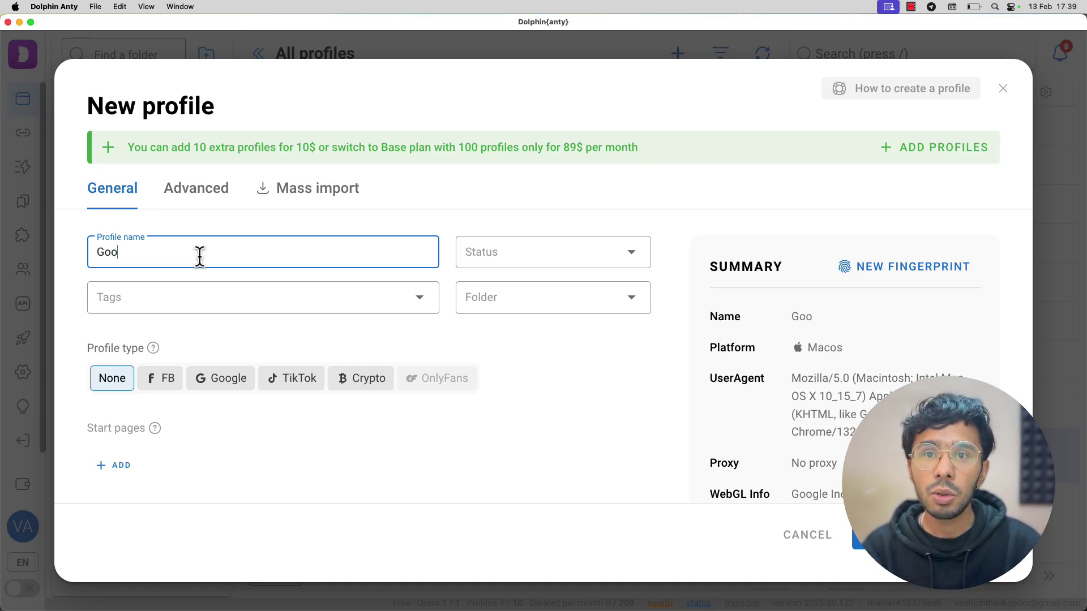
key("BackSpace")
key("BackSpace")
type("ds")
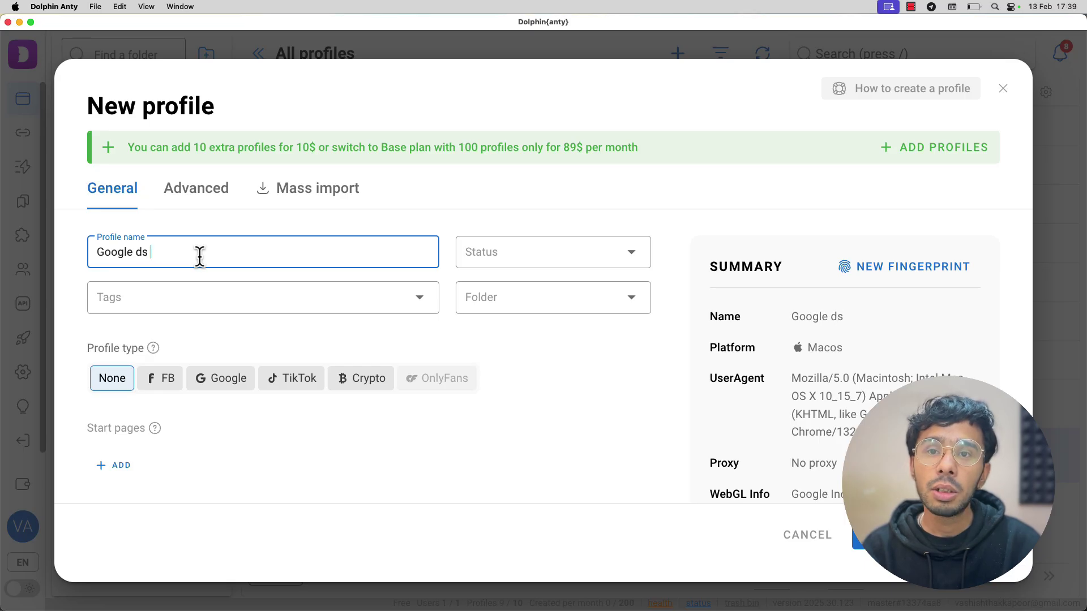
key("BackSpace")
key("BackSpace")
key("BackSpace")
type("ADs")
key("BackSpace")
key("BackSpace")
type("ds")
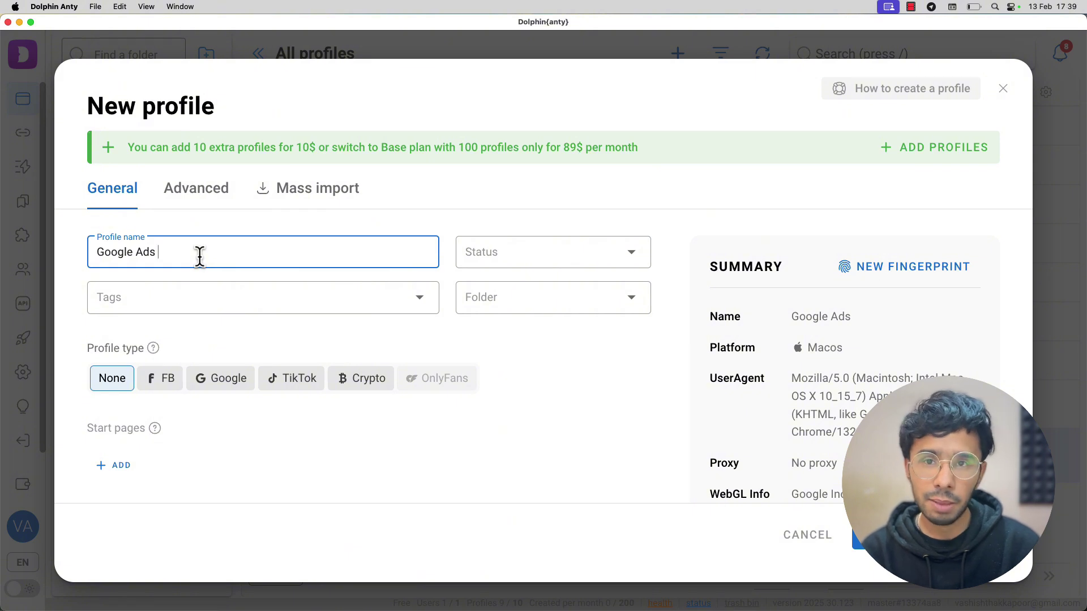
type("#1")
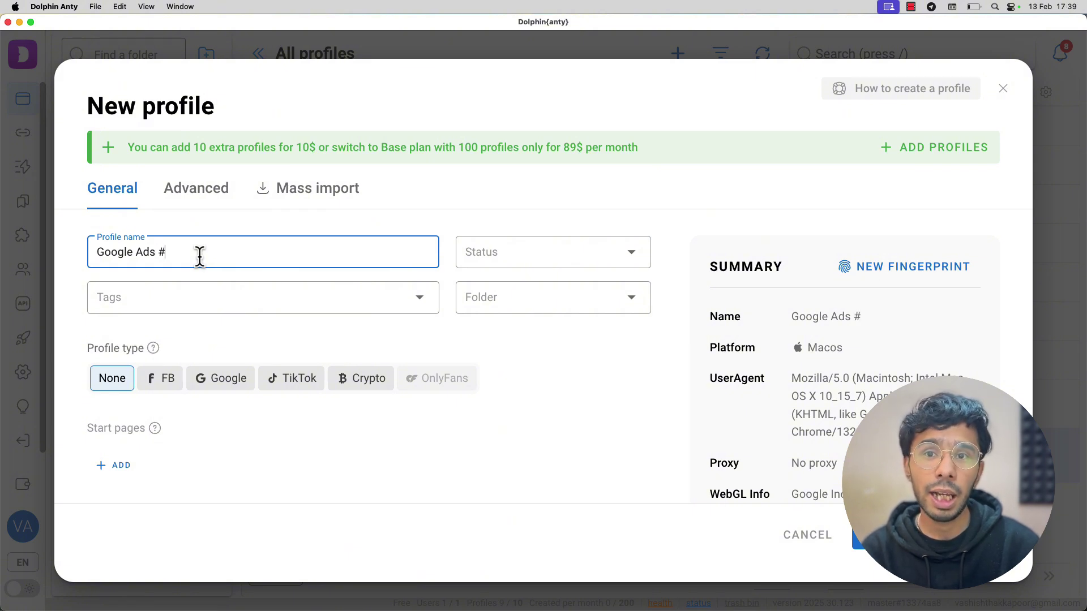
key("BackSpace")
key("BackSpace")
key("BackSpace")
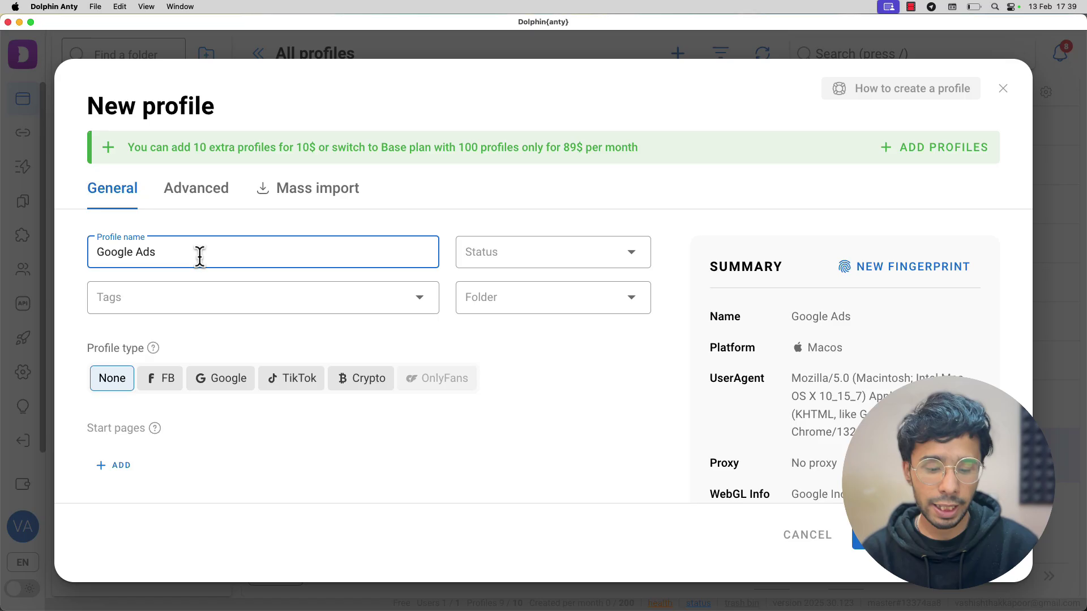
type("7263")
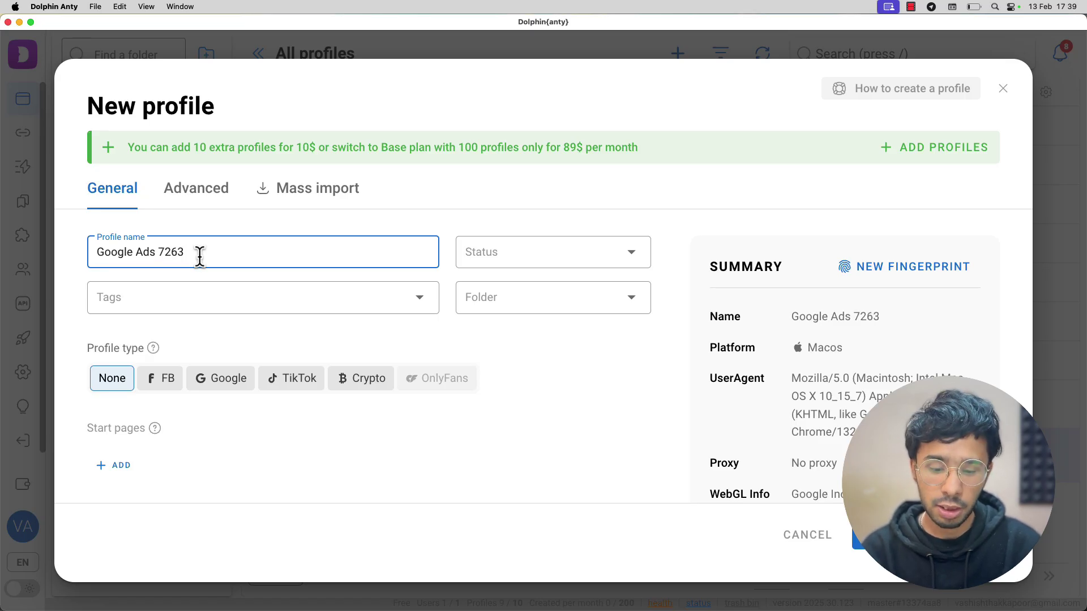
type("-23827-23")
key("BackSpace")
type("-23")
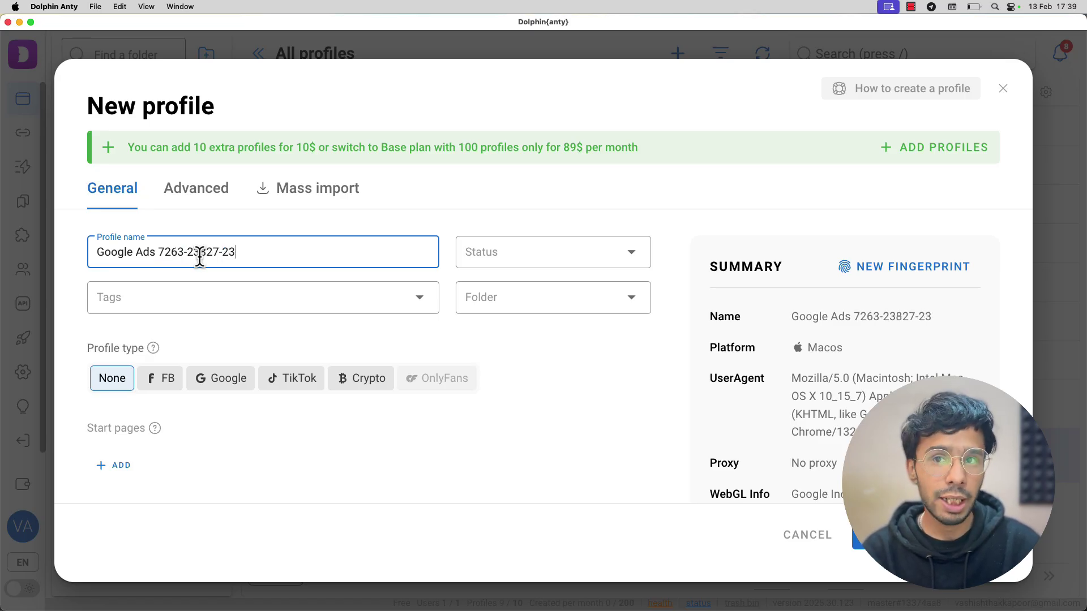
key("BackSpace")
key("BackSpace")
key("BackSpace")
key("BackSpace")
key("BackSpace")
key("BackSpace")
key("BackSpace")
key("BackSpace")
key("BackSpace")
key("BackSpace")
key("BackSpace")
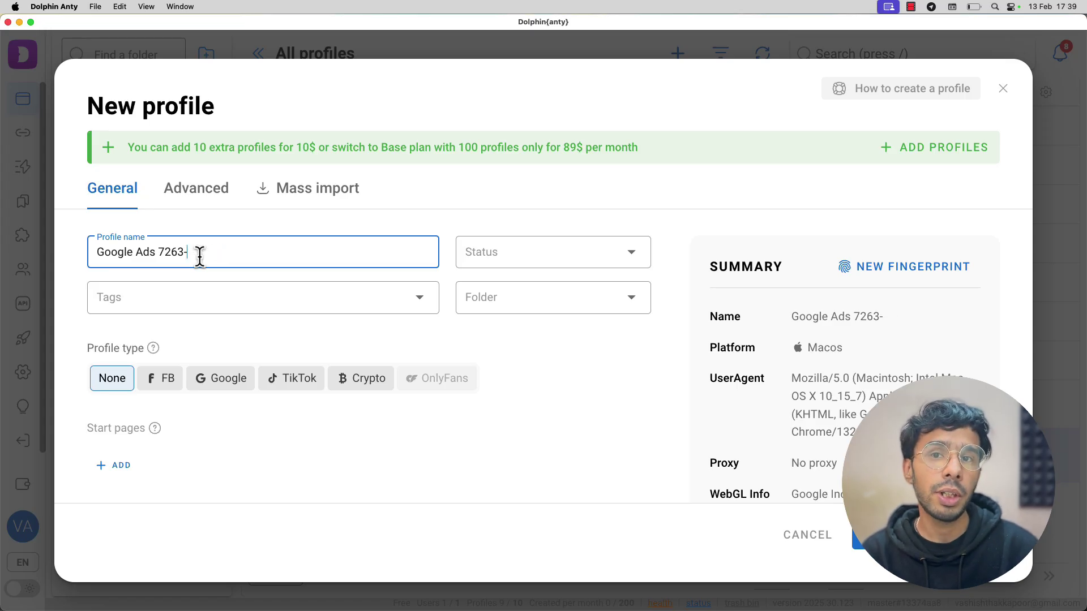
key("BackSpace")
key("BackSpace")
type("#1")
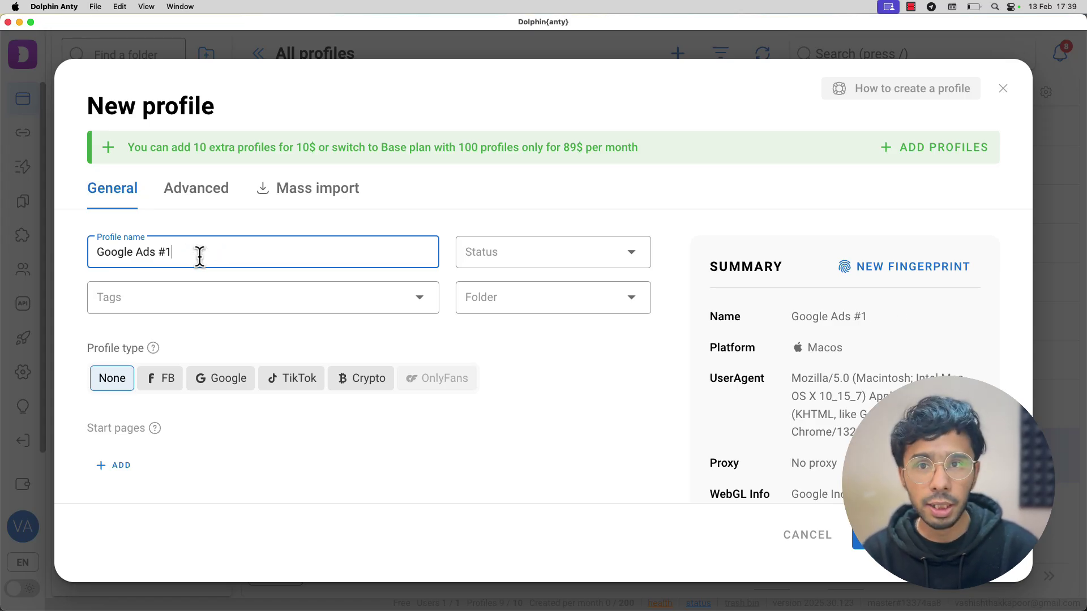
- Set the profile status to READY and leave the tags empty after trying 'google'
left_click(550, 255)
left_click(513, 318)
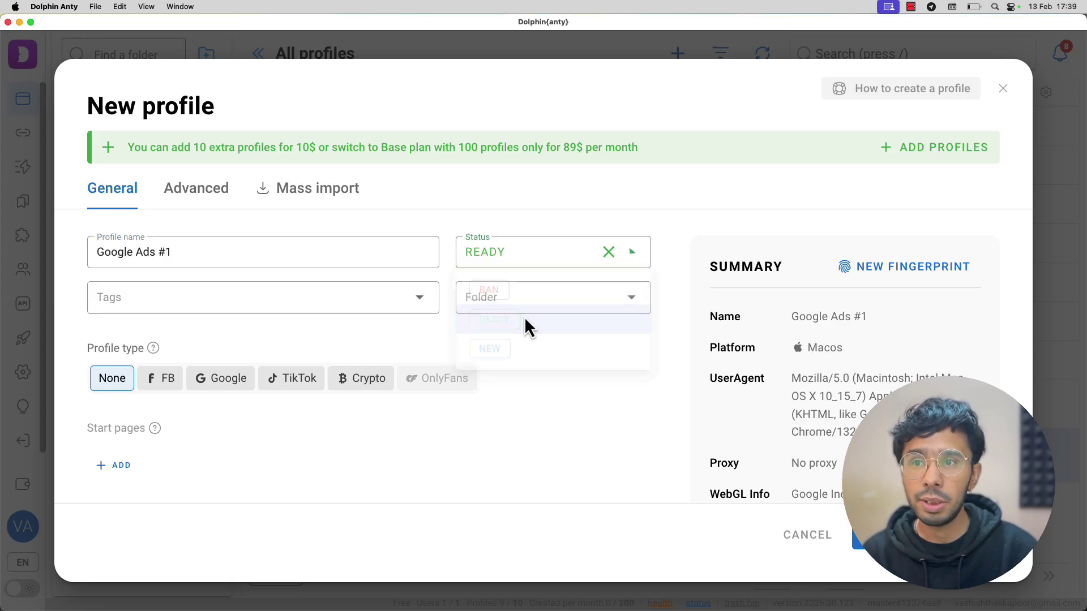
left_click(238, 304)
type("goo")
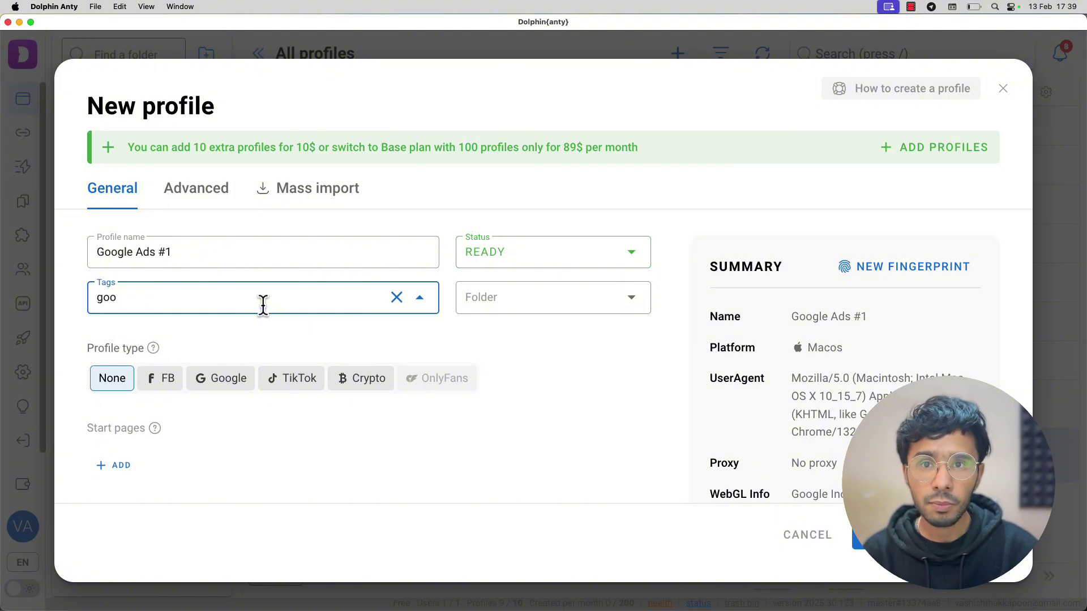
type("gle")
key("super+a")
key("BackSpace")
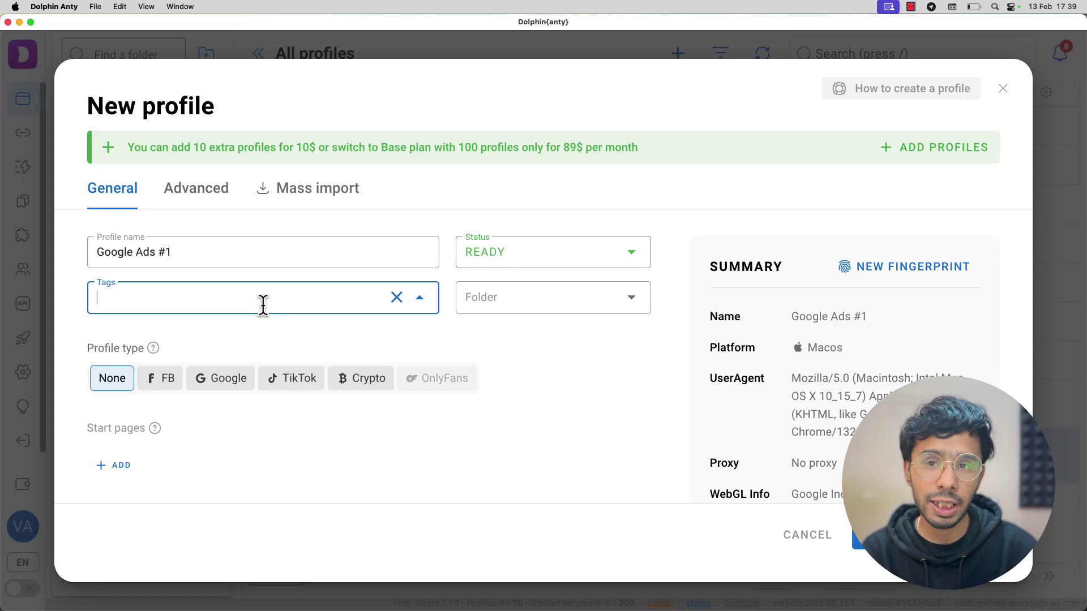
- Leave the folder unset and set the profile type to None instead of Google
left_click(555, 296)
left_click(205, 337)
scroll(204, 340, "down", 3)
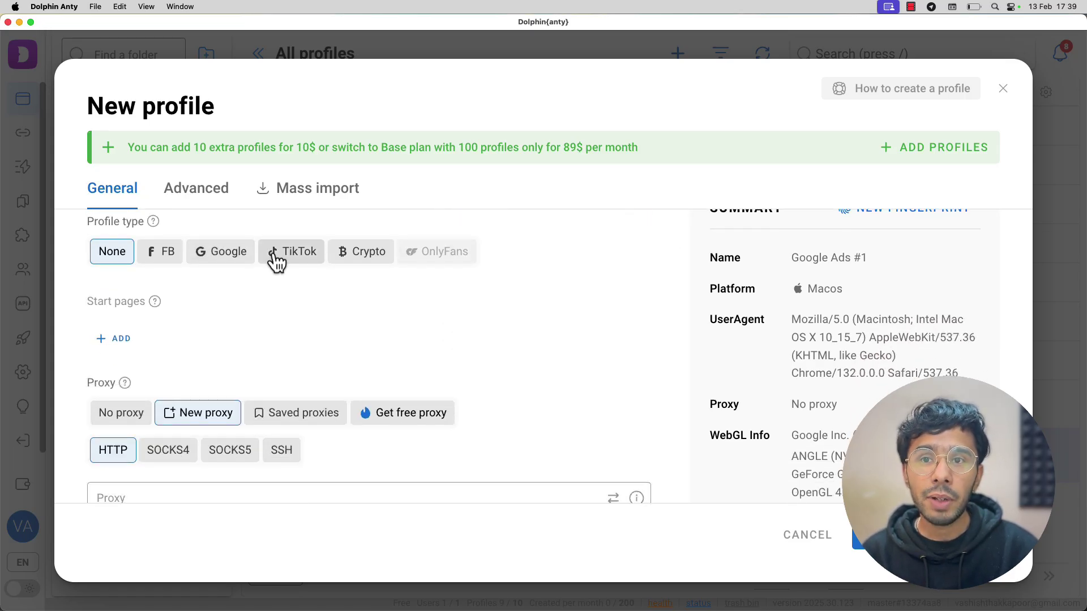
left_click(211, 265)
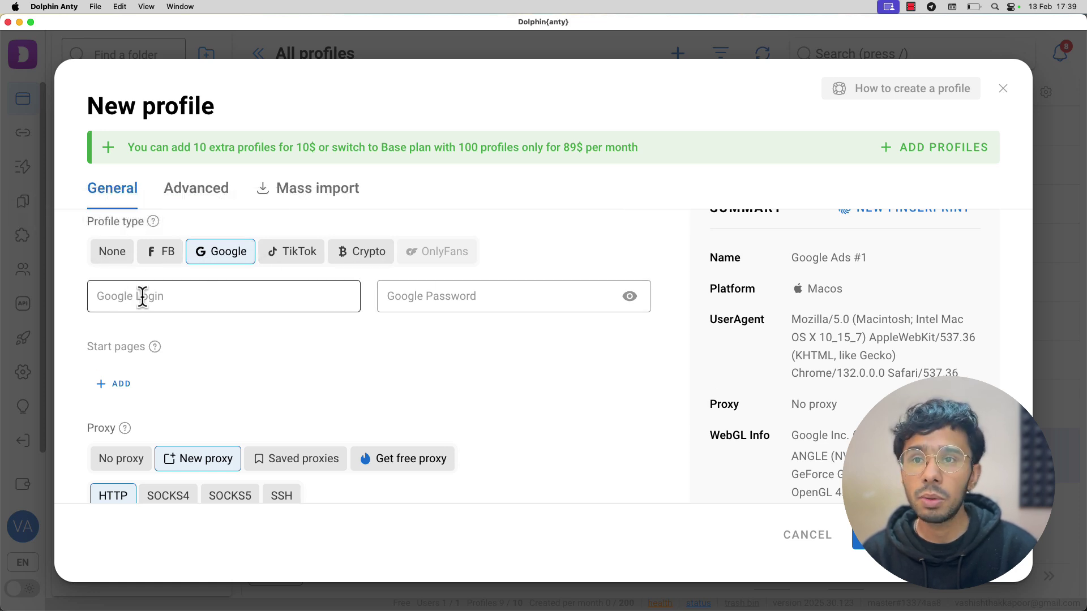
left_click(112, 252)
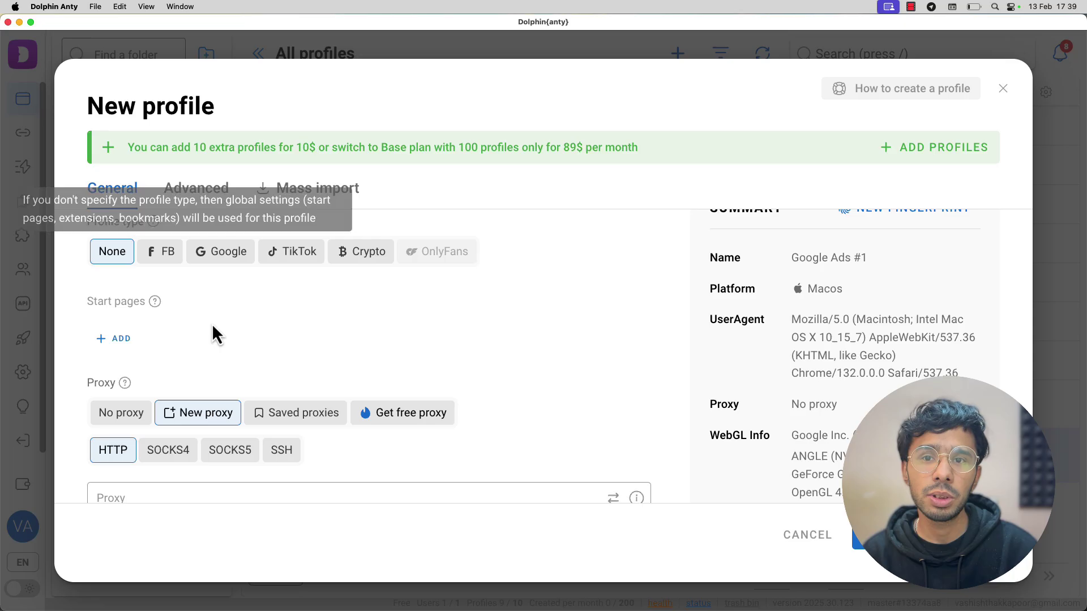
scroll(266, 375, "down", 3)
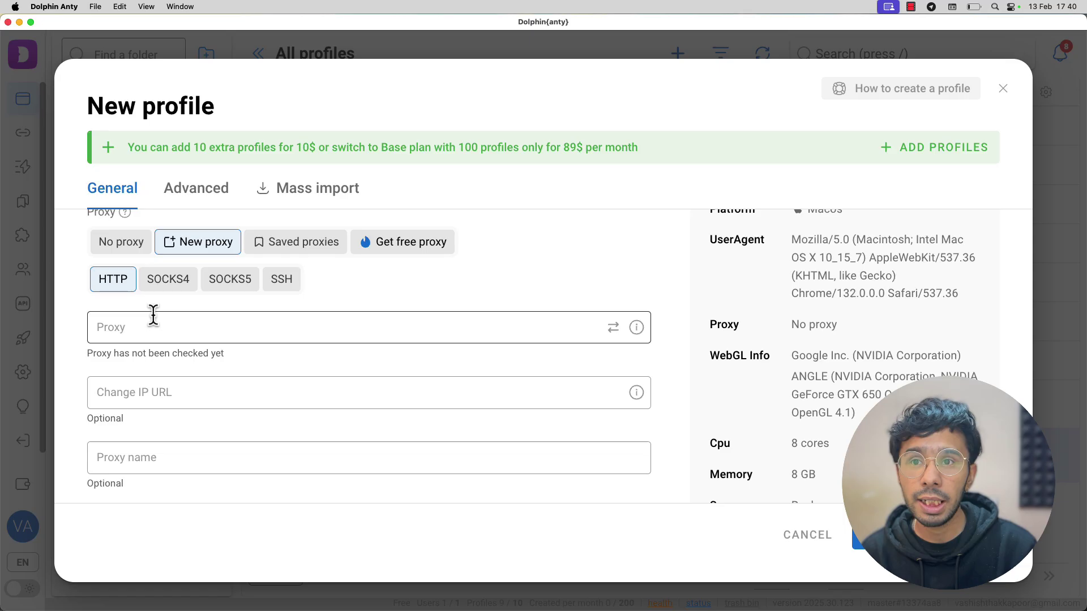
- Assign the saved Nodemaven High Quality proxy, found by searching 'node', and create the profile
left_click(327, 251)
left_click(240, 290)
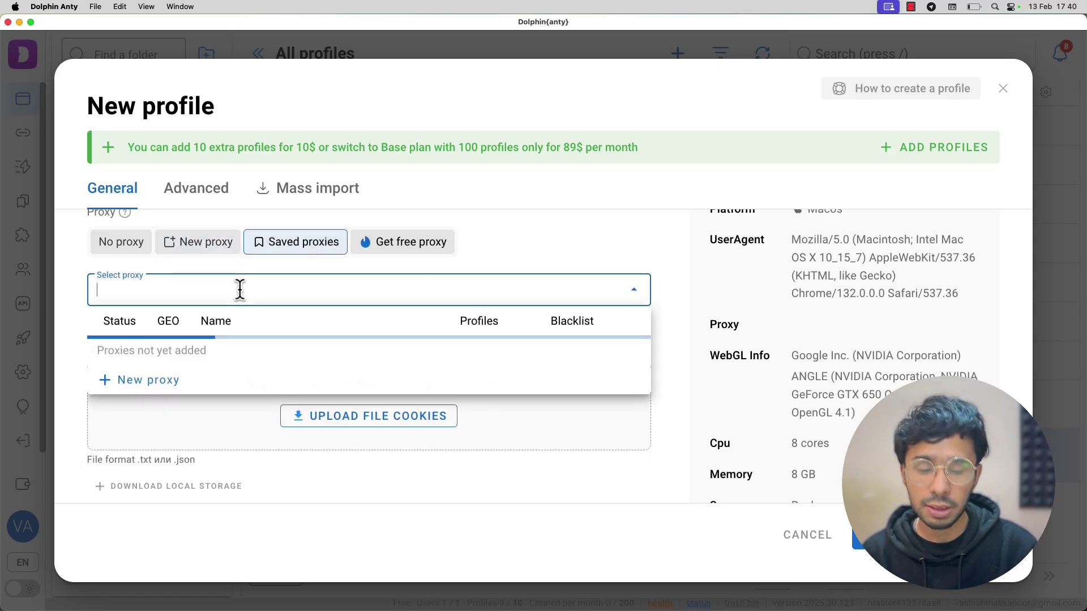
type("node")
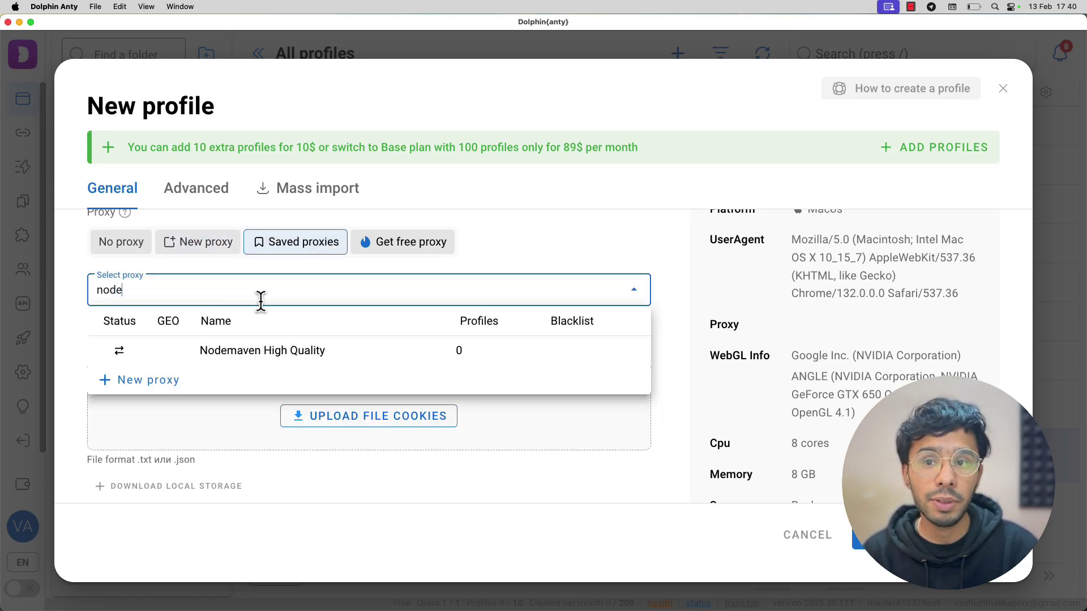
left_click(304, 357)
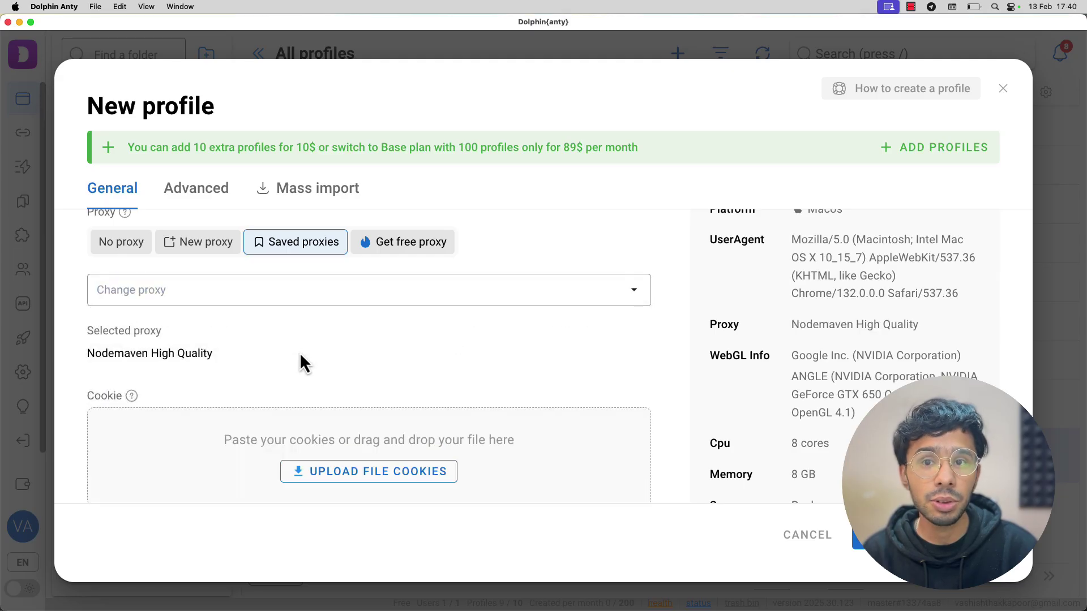
scroll(189, 393, "down", 3)
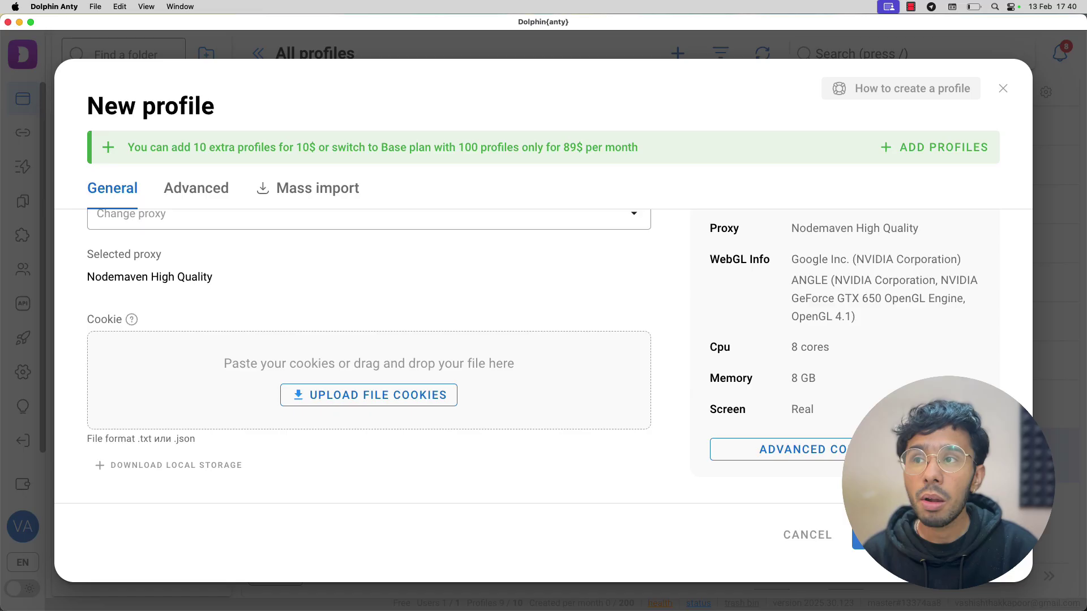
left_click(883, 534)
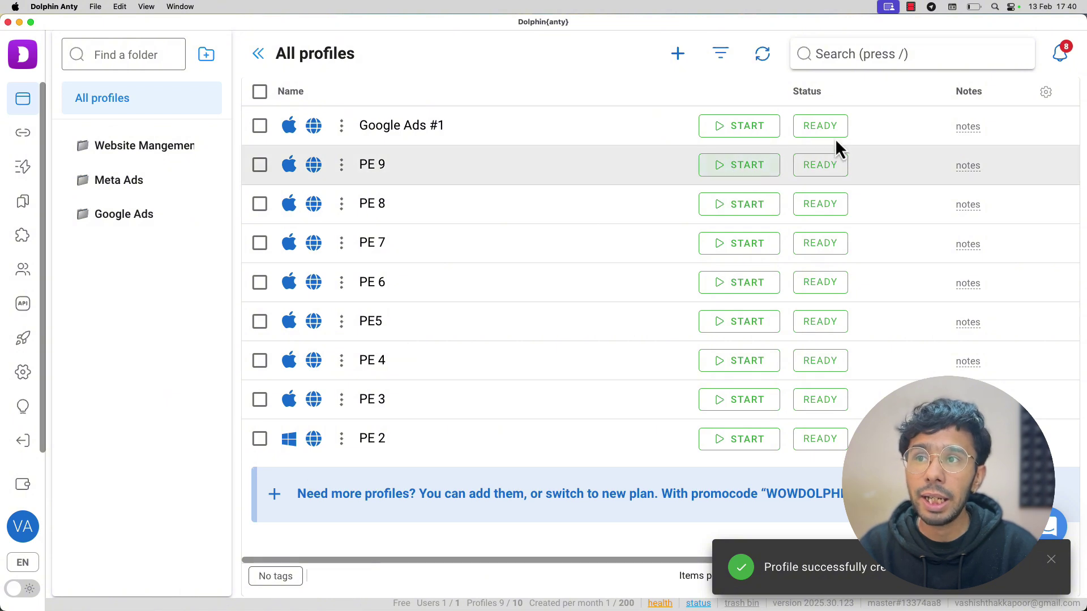
- Launch the Google Ads #1 profile from its row in All profiles
left_click(749, 133)
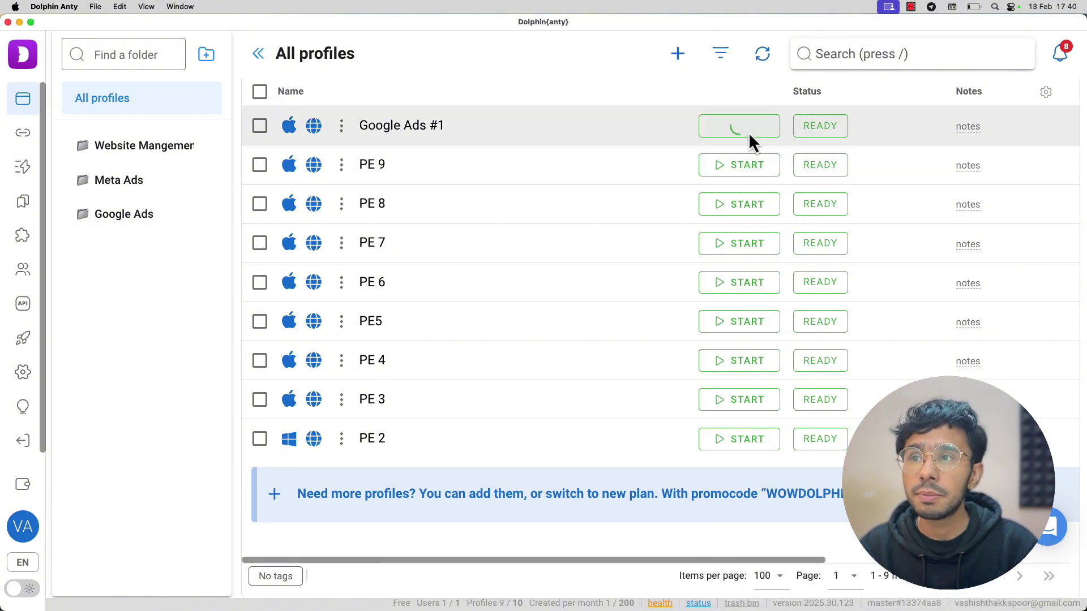